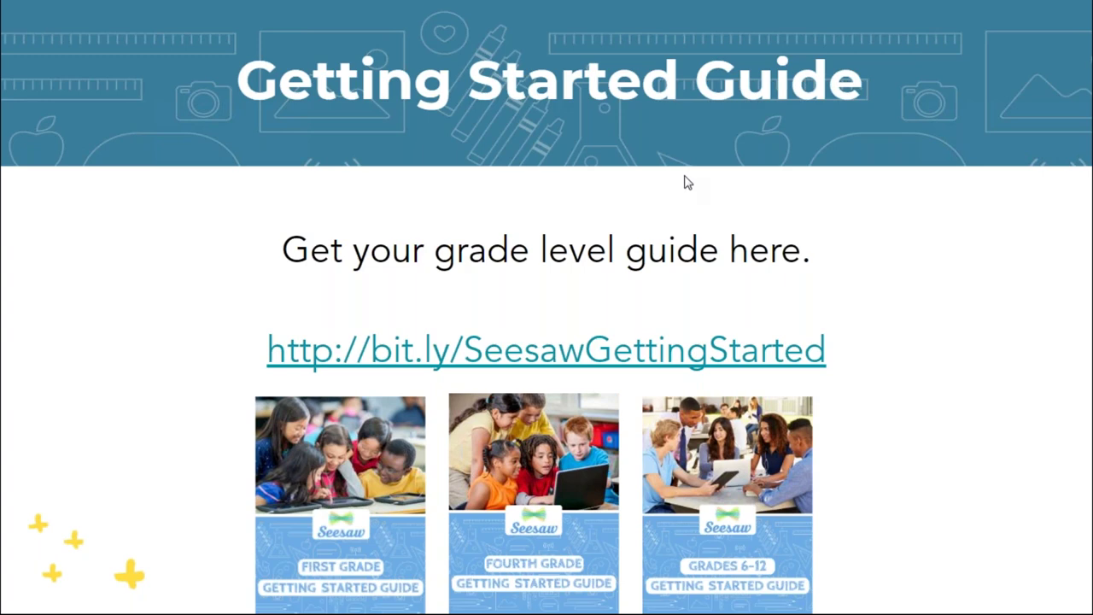
Open the Seesaw Getting Started Guides article from the slide's link and open the 8th Grade Getting Started Guide.
left_click(692, 357)
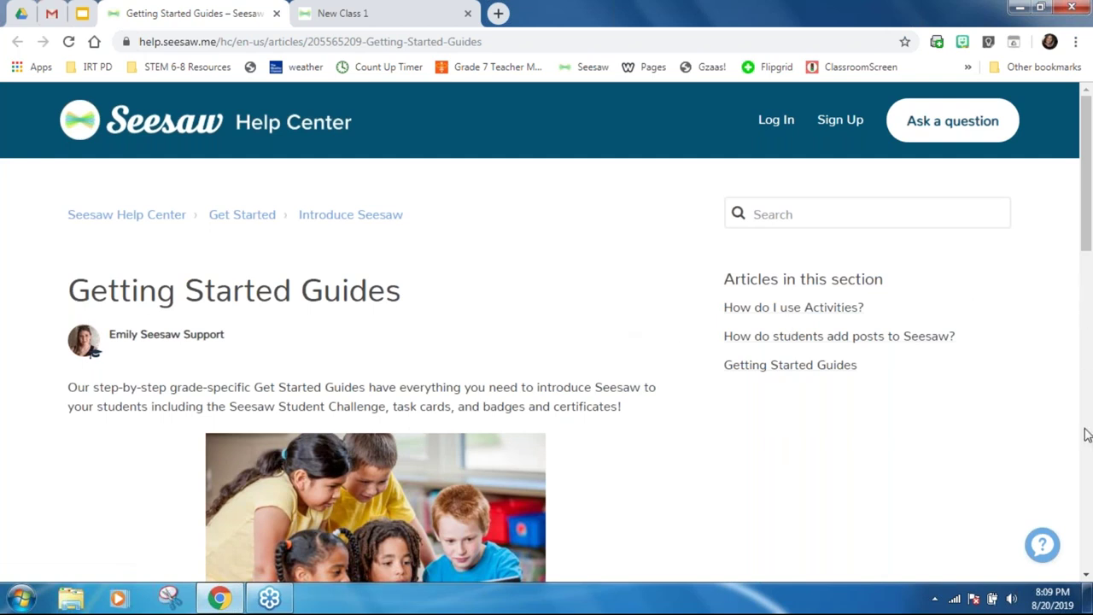
left_click(1087, 578)
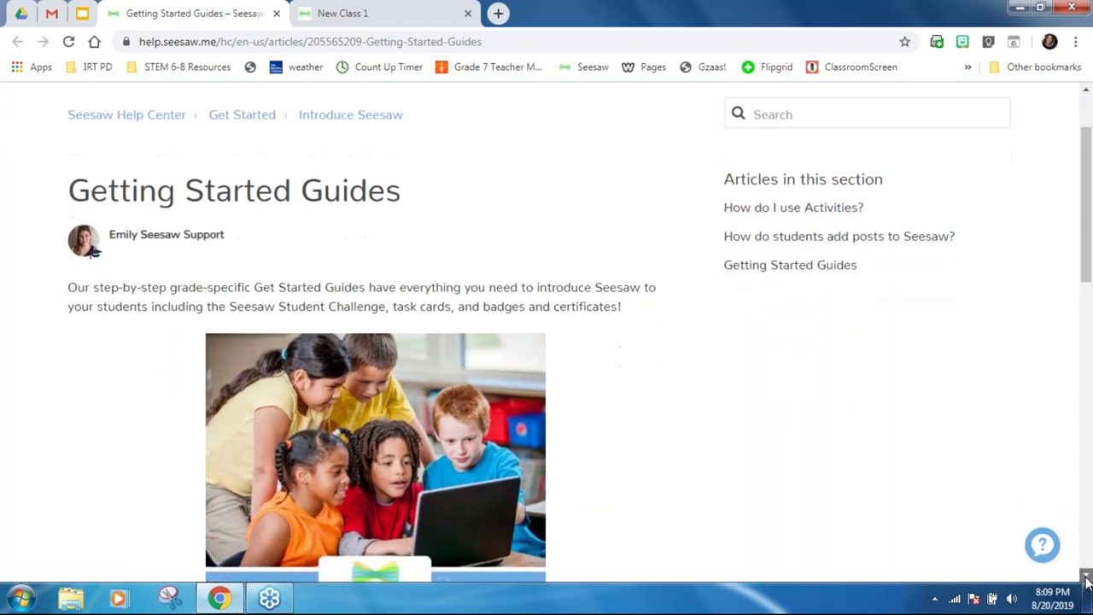
left_click_drag(1087, 578, 1086, 578)
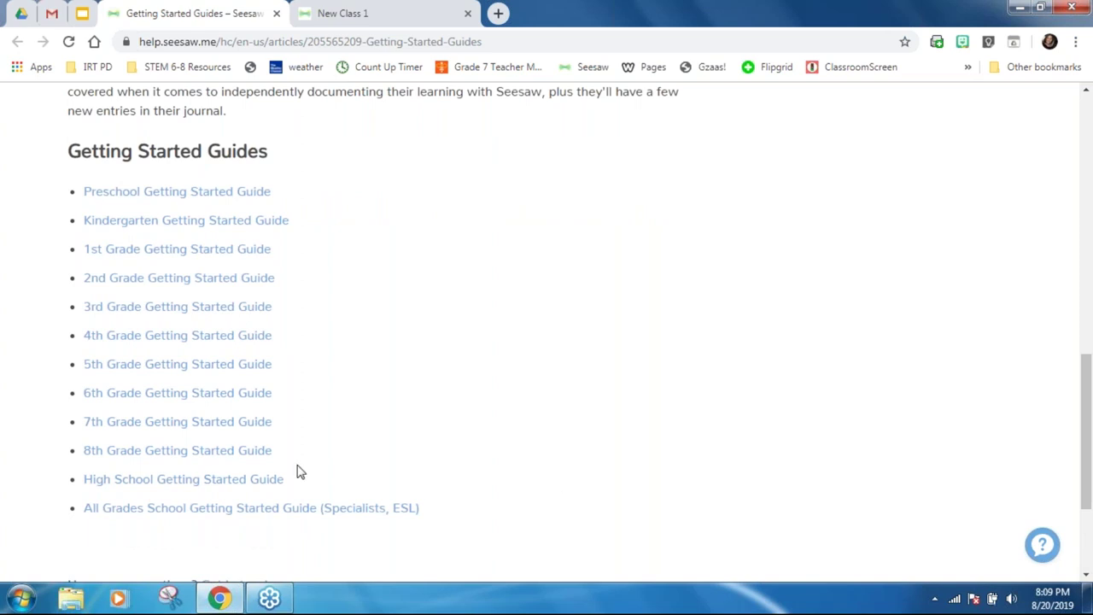
left_click(139, 457)
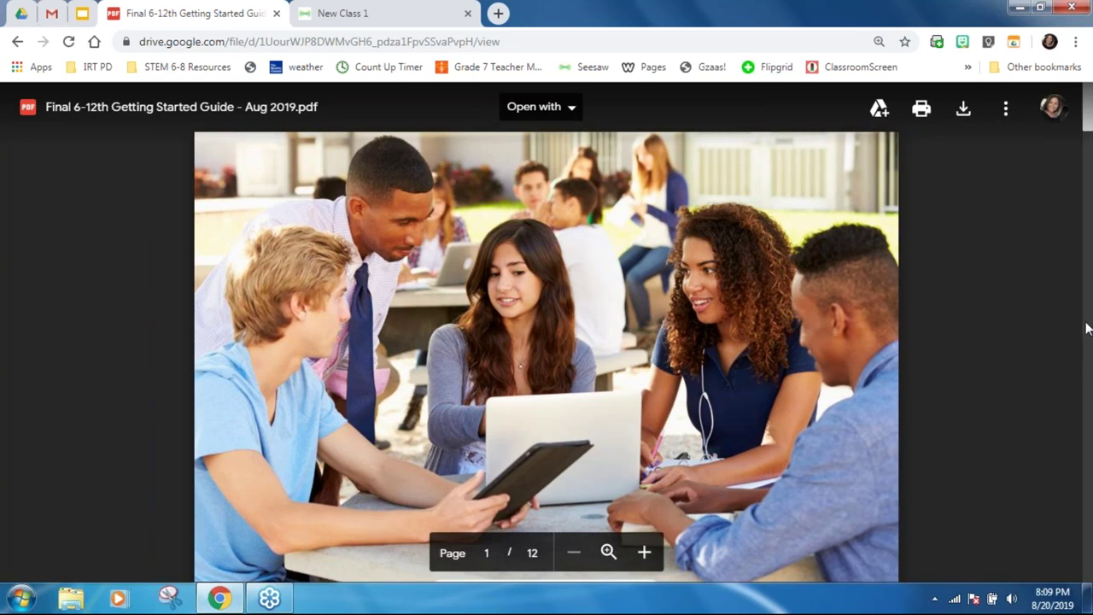
Look over the guide's "Included in this Guide" contents page, from "What is Seesaw?" through Printables.
scroll(1086, 328, "down", 10)
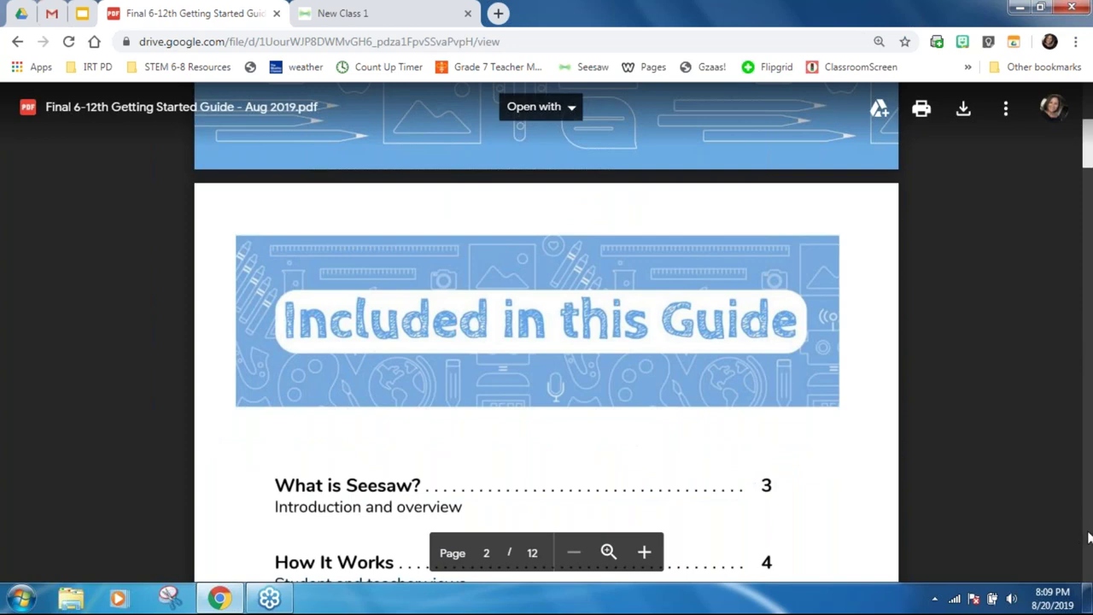
scroll(1089, 536, "down", 5)
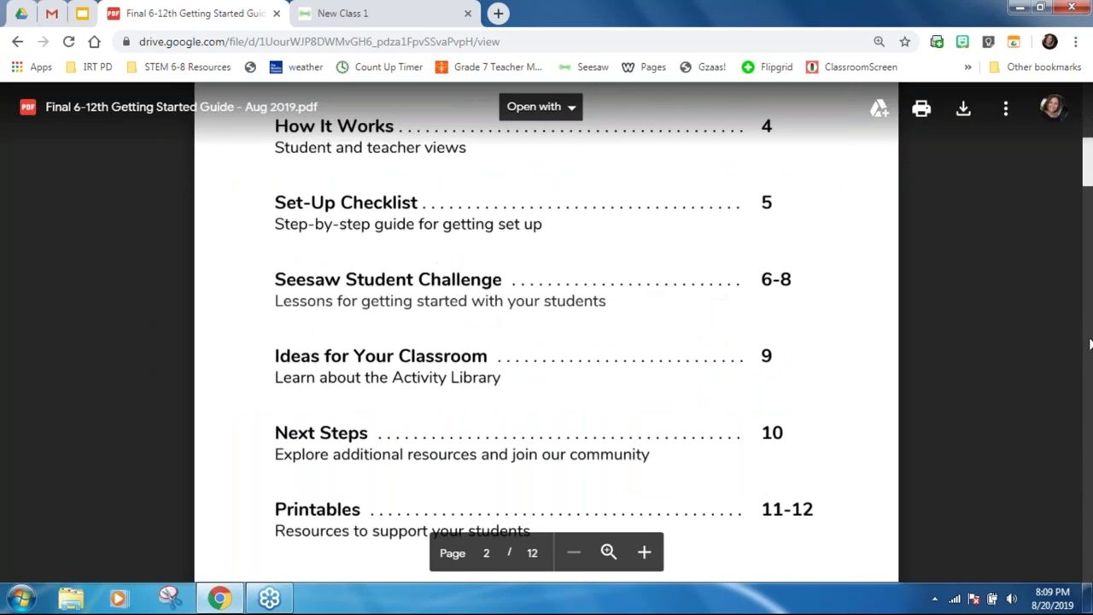
scroll(1089, 337, "down", 10)
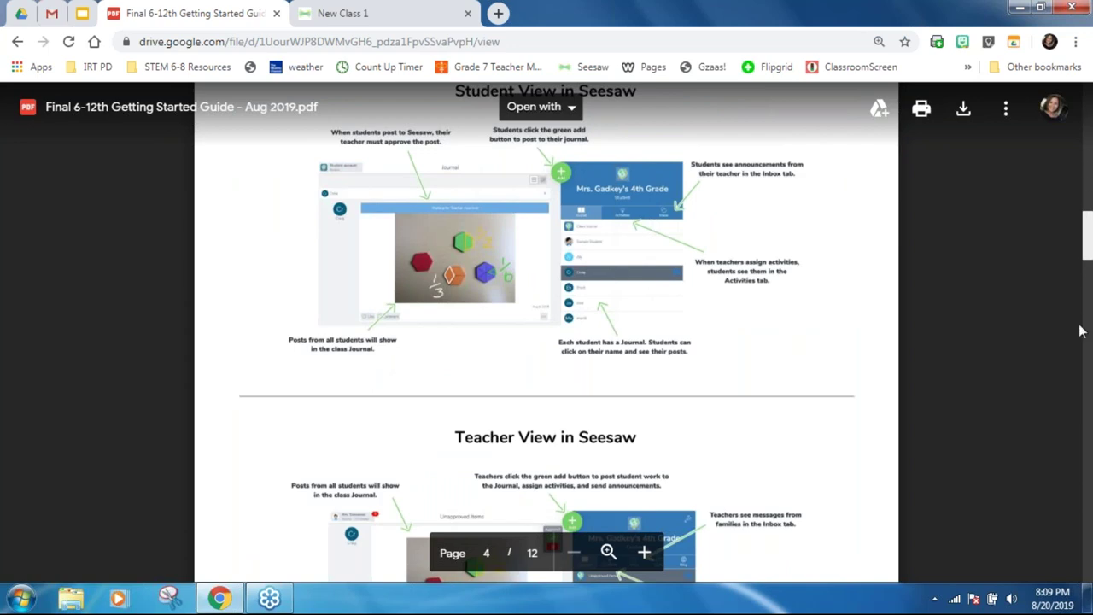
scroll(1083, 297, "up", 8)
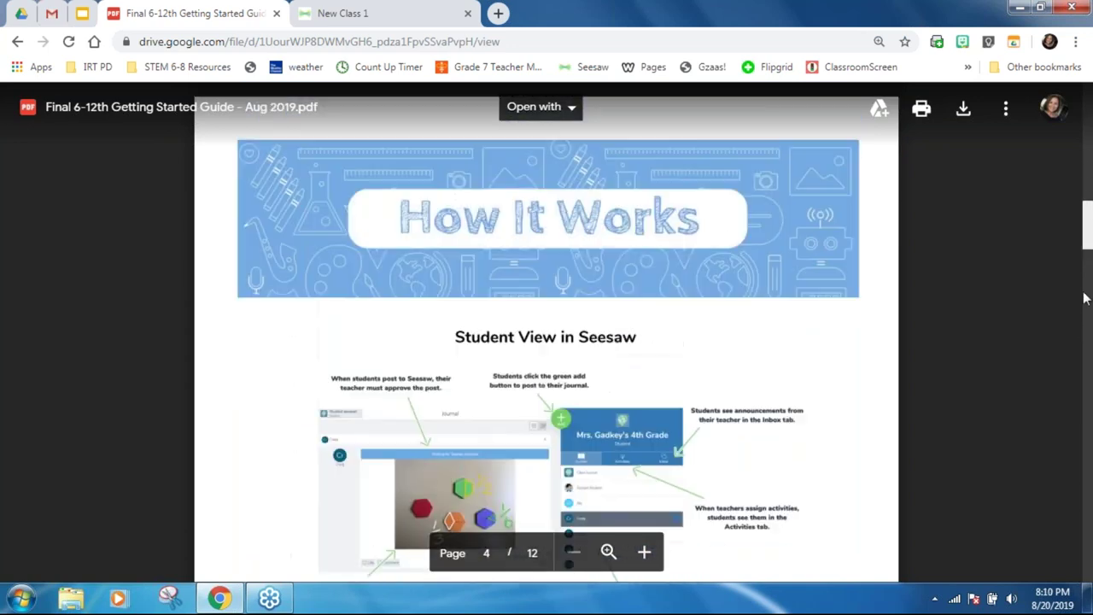
scroll(1083, 297, "up", 5)
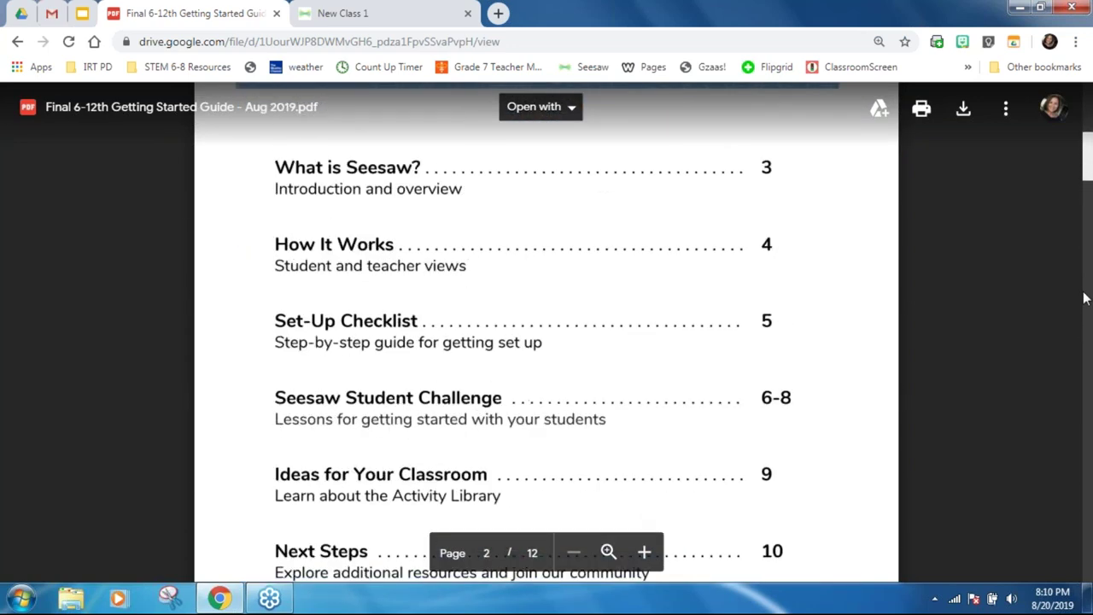
scroll(1083, 297, "up", 1)
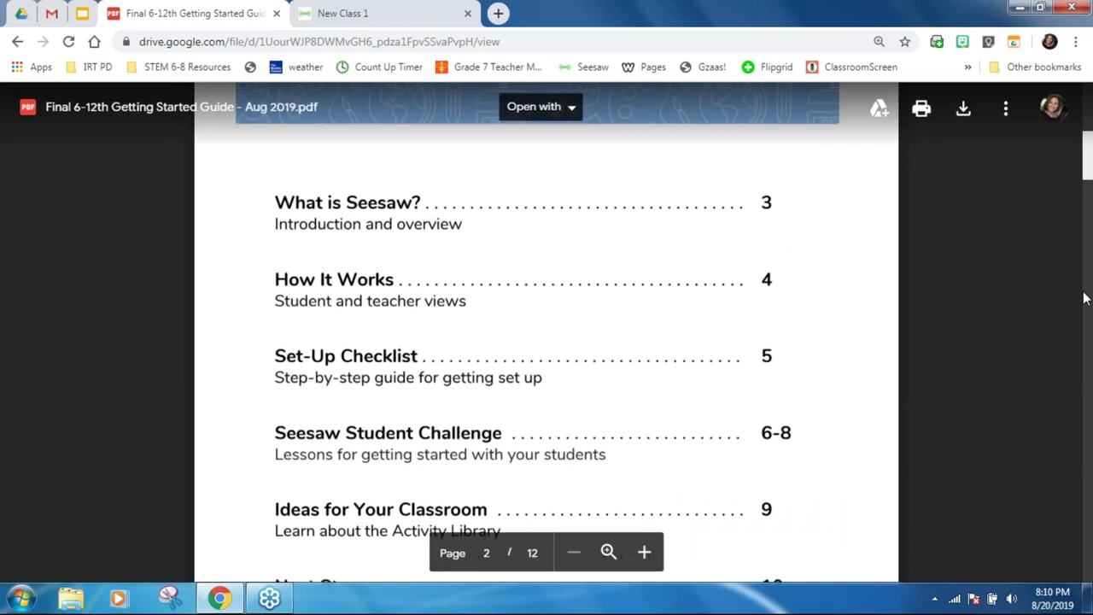
scroll(1083, 298, "down", 1)
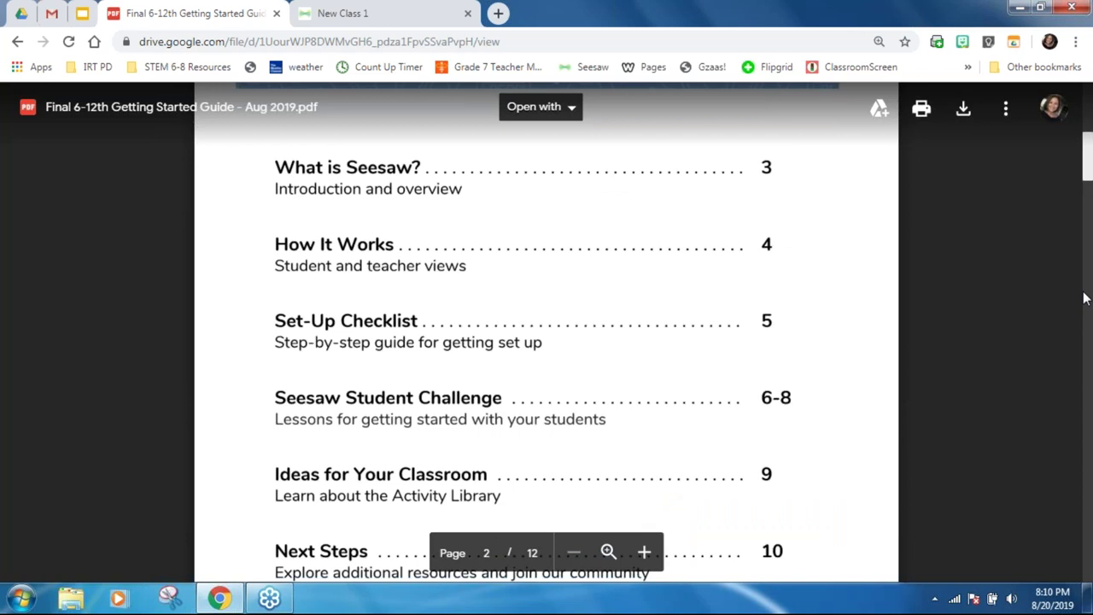
scroll(1083, 297, "down", 5)
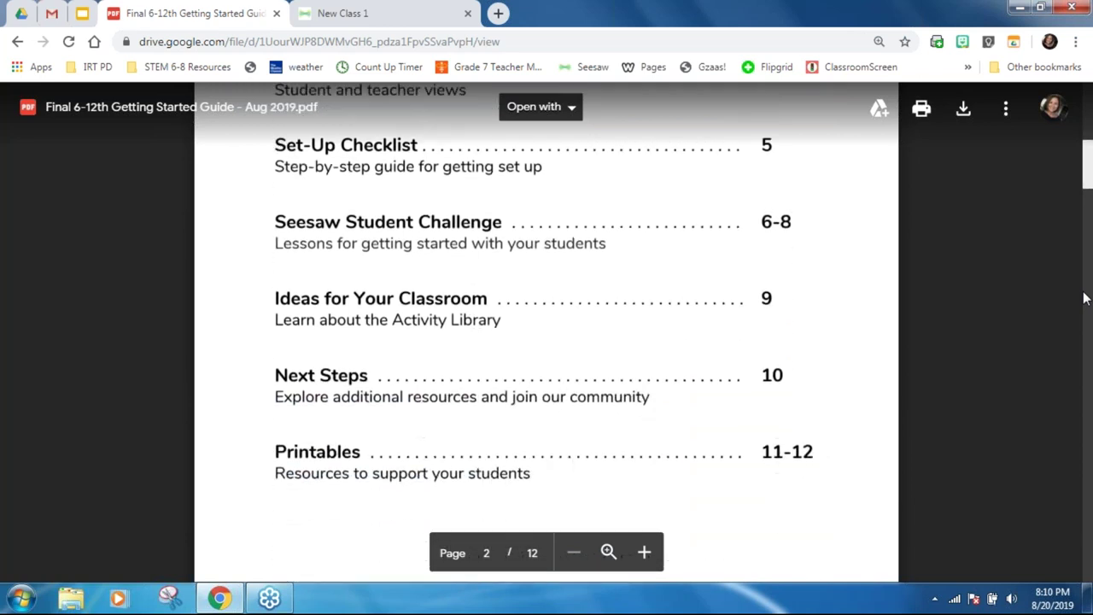
Read the "What is Seesaw?" page, following the cycle diagram from student posts to conversations and connections.
scroll(1083, 297, "down", 3)
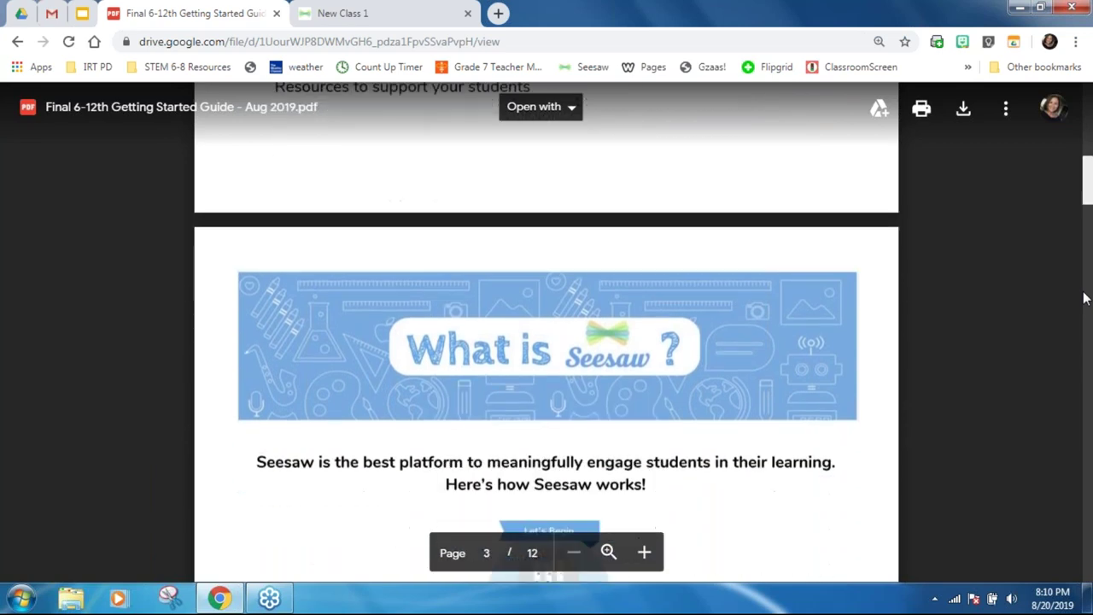
scroll(1083, 298, "down", 1)
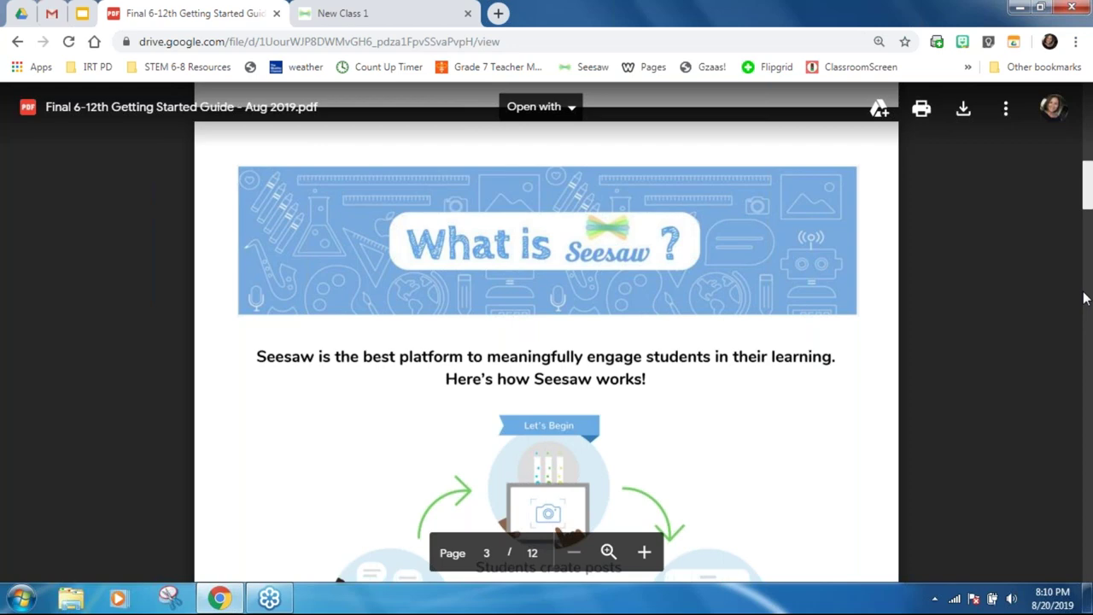
scroll(1085, 297, "down", 3)
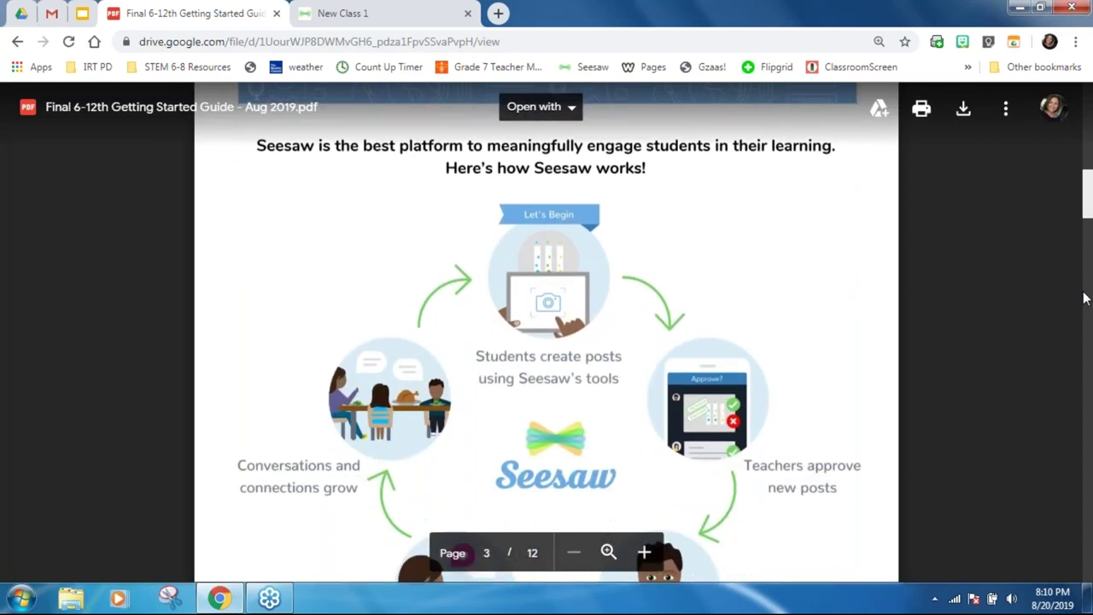
scroll(1085, 297, "down", 1)
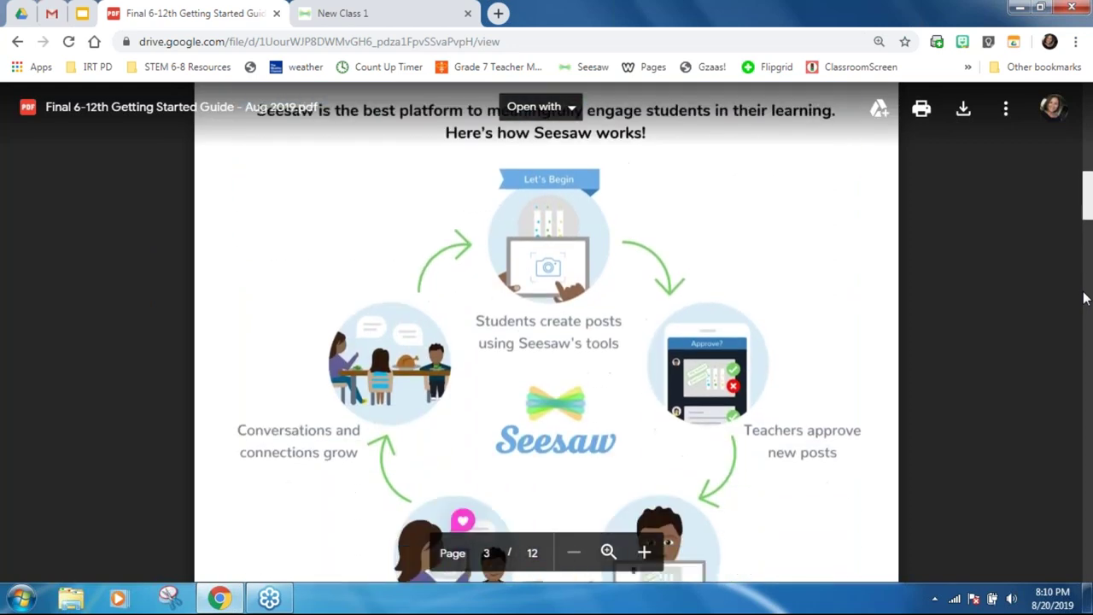
scroll(1085, 297, "down", 1)
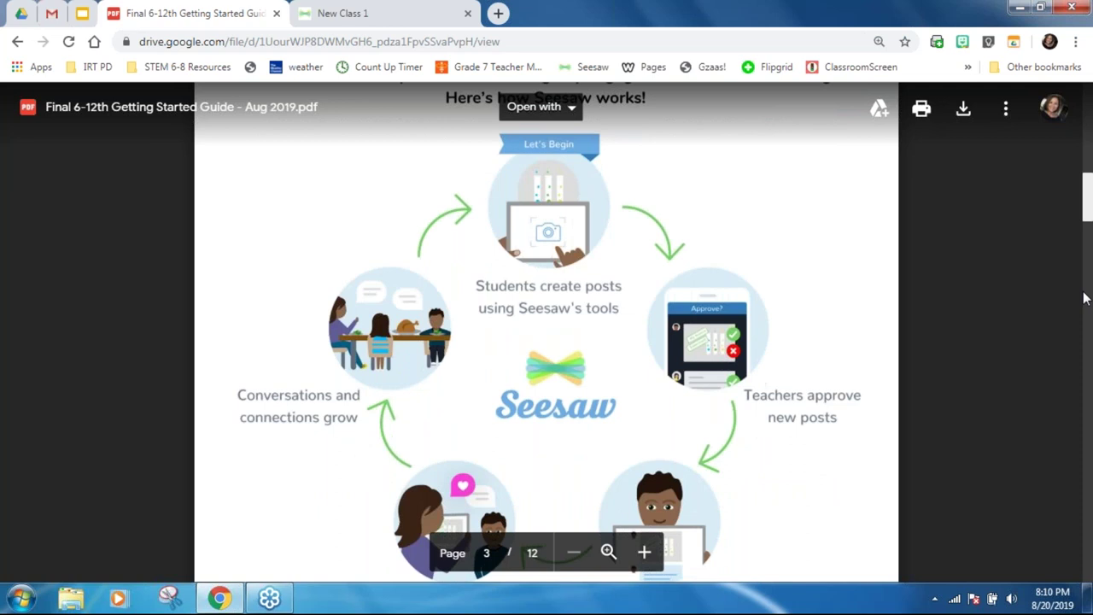
scroll(1085, 297, "down", 3)
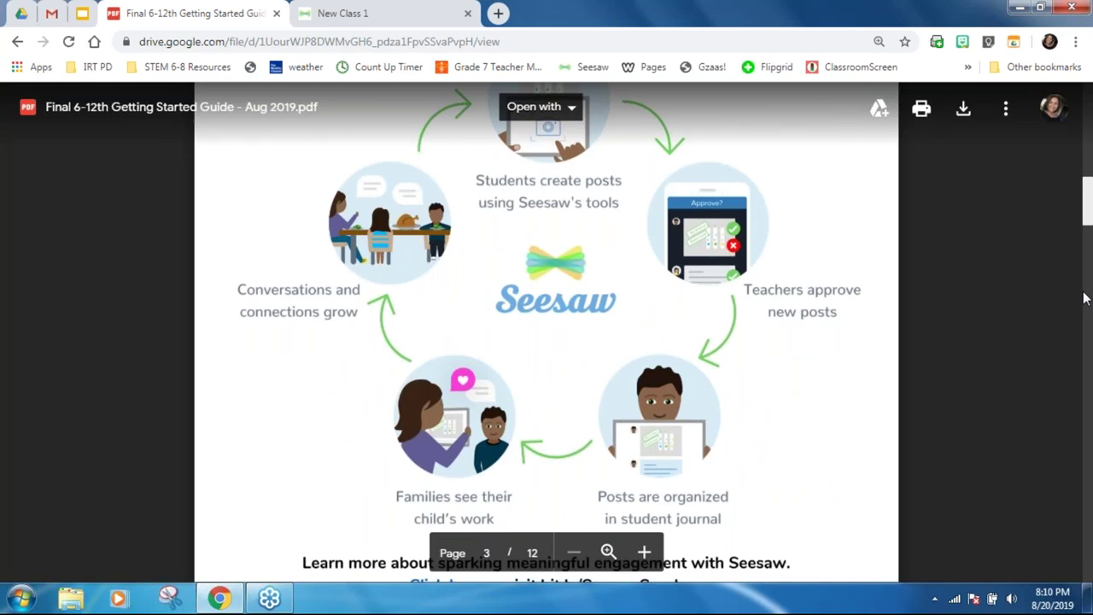
scroll(1085, 297, "down", 8)
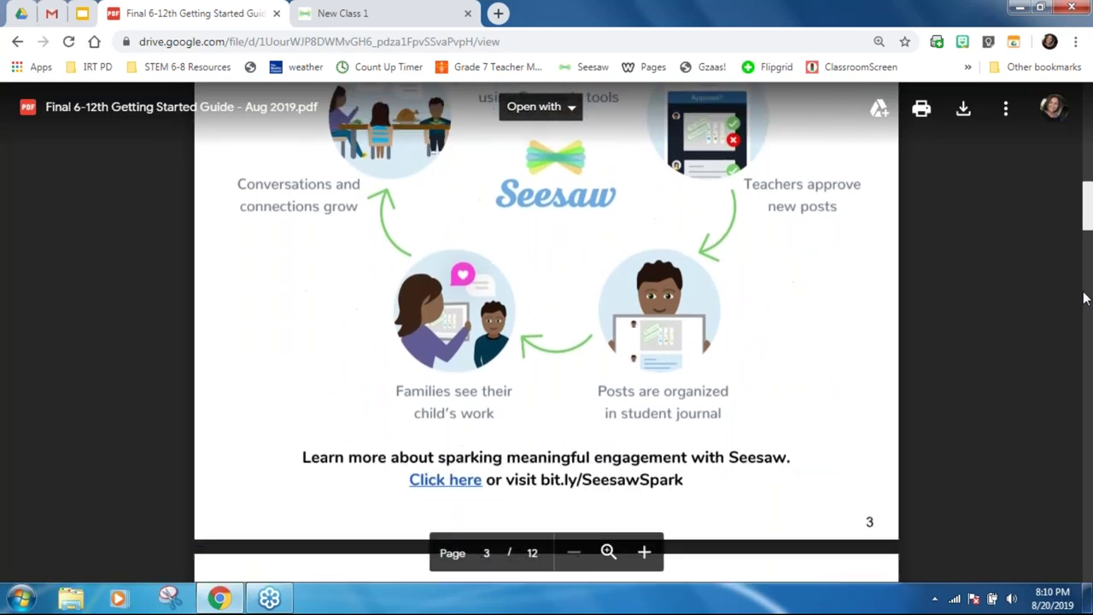
Examine the "How It Works" page, comparing the annotated student view and teacher view in Seesaw.
scroll(1084, 297, "down", 8)
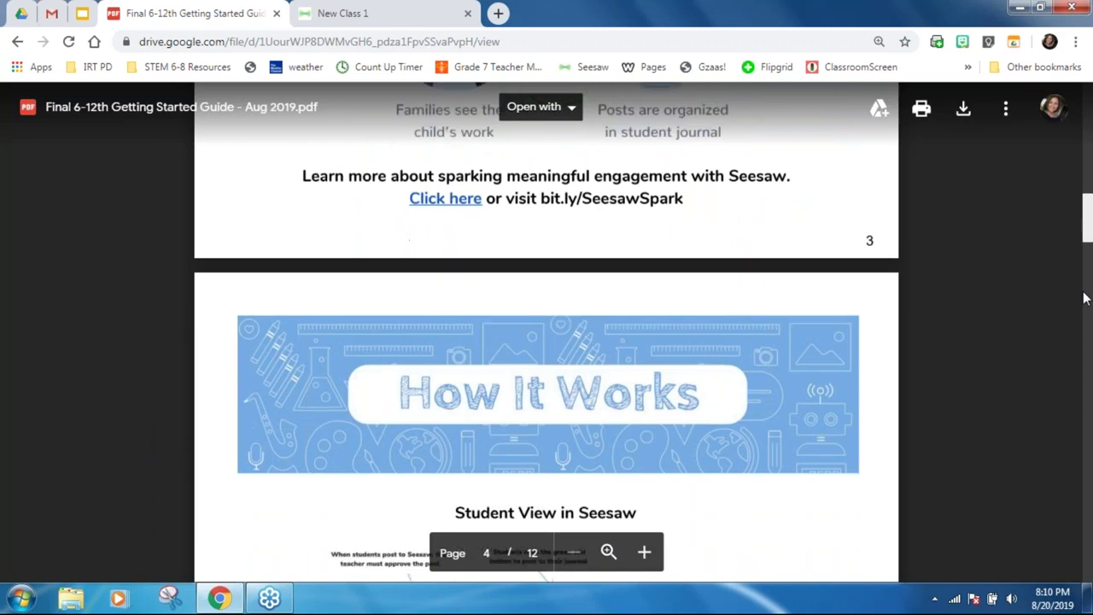
scroll(1085, 297, "down", 3)
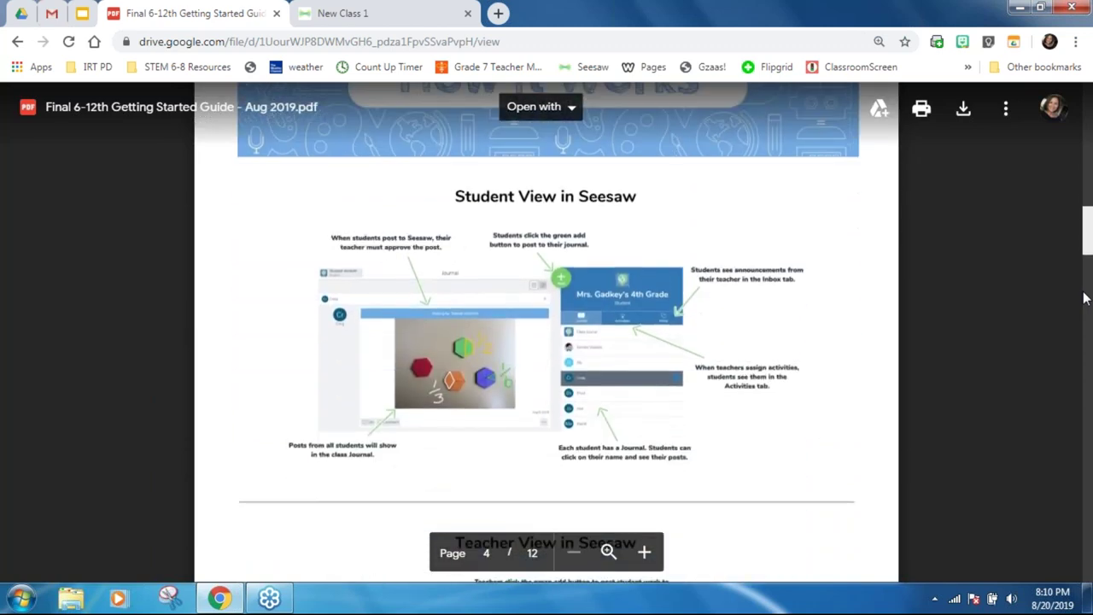
scroll(1085, 297, "down", 2)
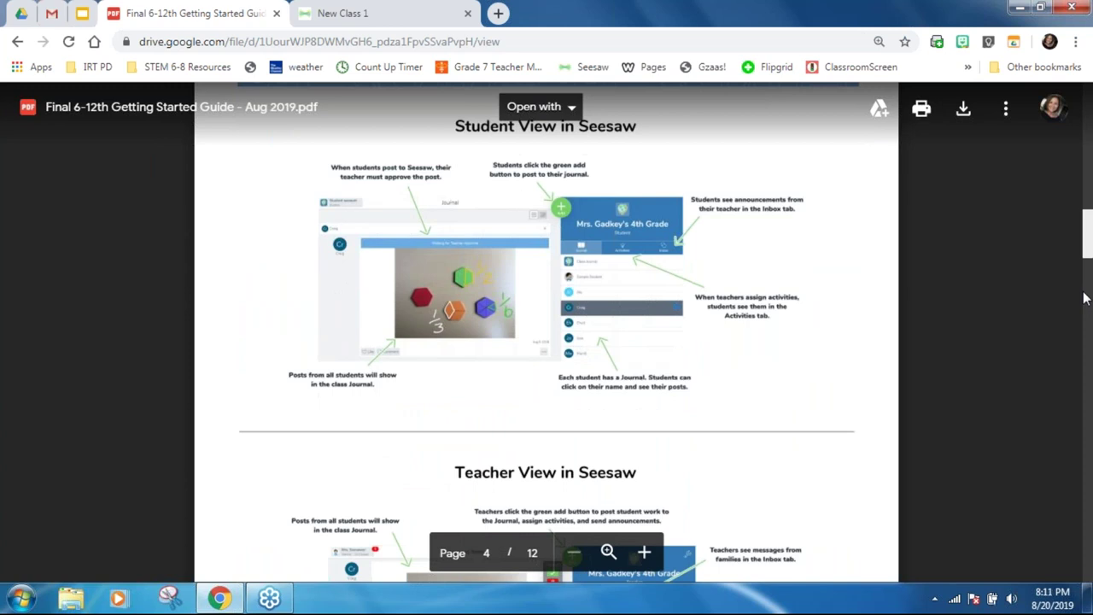
scroll(1085, 297, "down", 1)
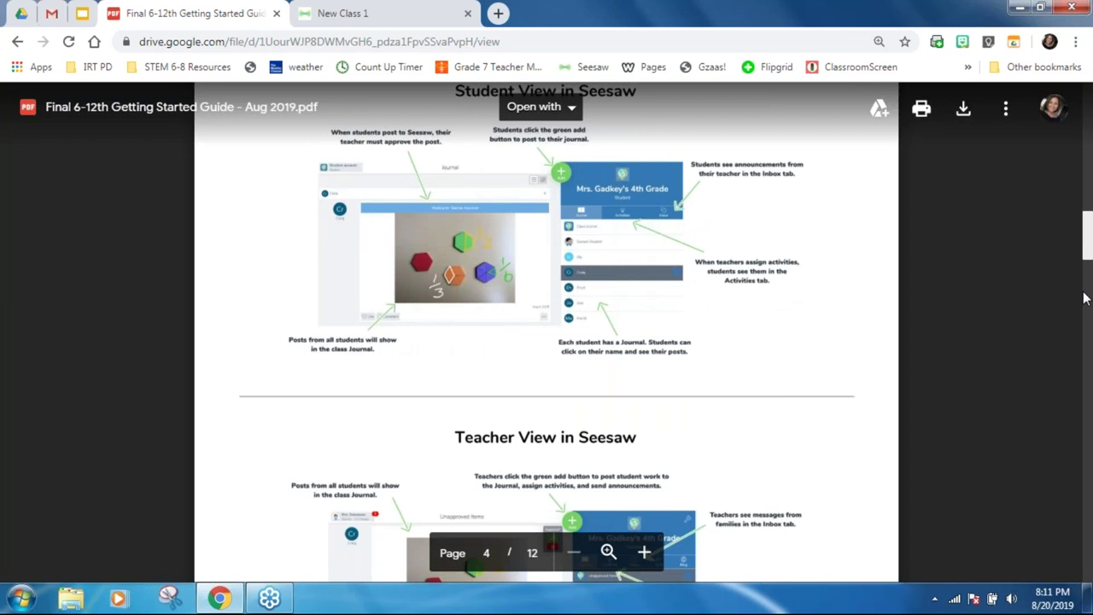
scroll(1085, 297, "down", 1)
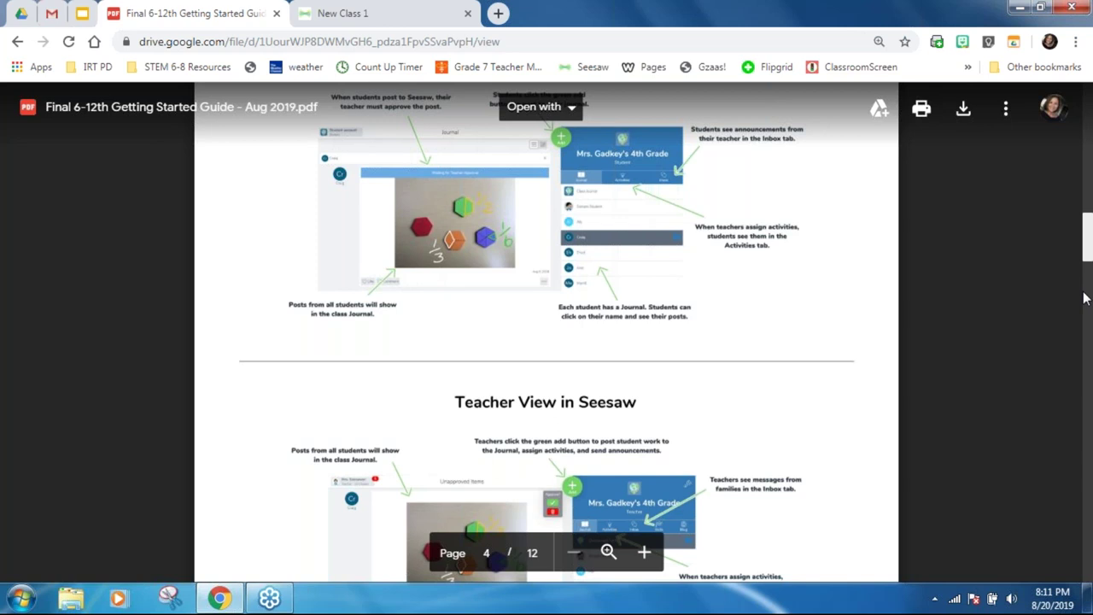
scroll(1083, 299, "down", 1)
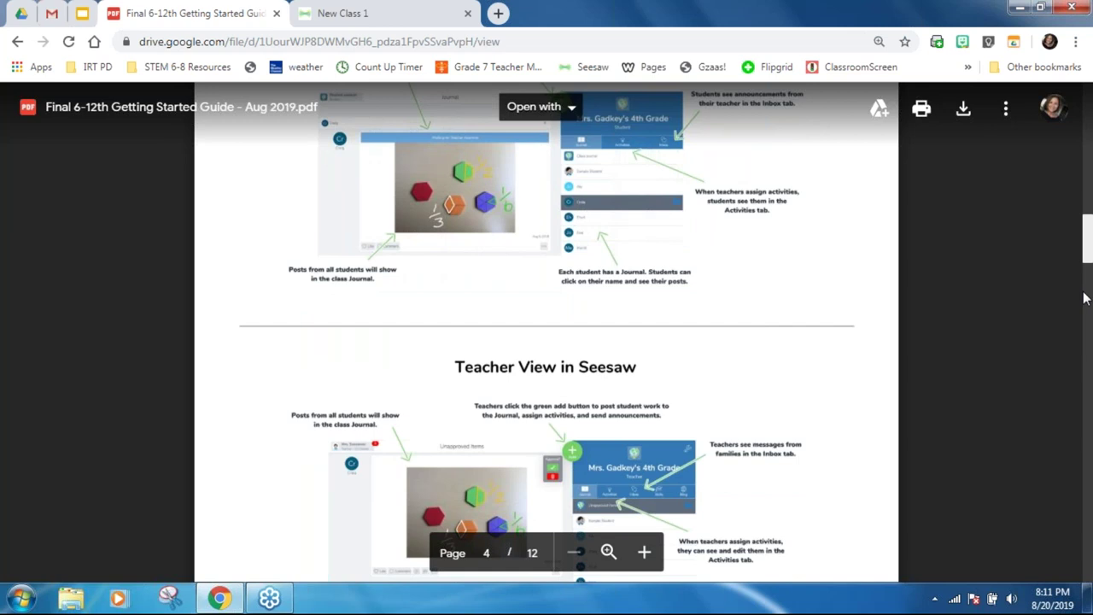
scroll(1083, 298, "down", 5)
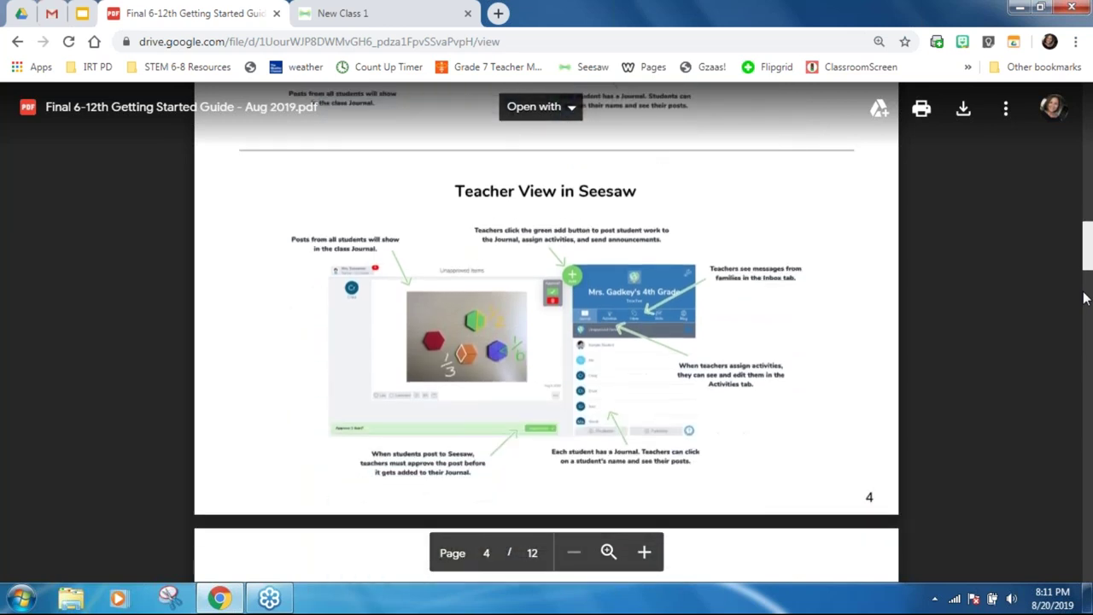
scroll(1083, 298, "down", 1)
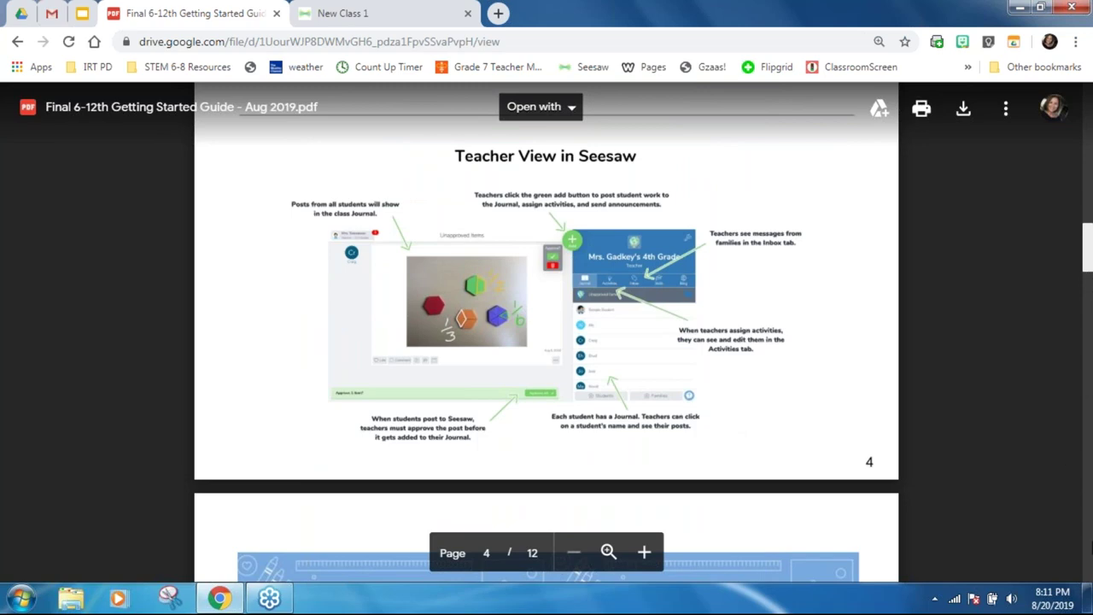
Read the Teacher Checklist page, covering the steps for creating an account, creating a class and adding students.
scroll(1090, 551, "down", 9)
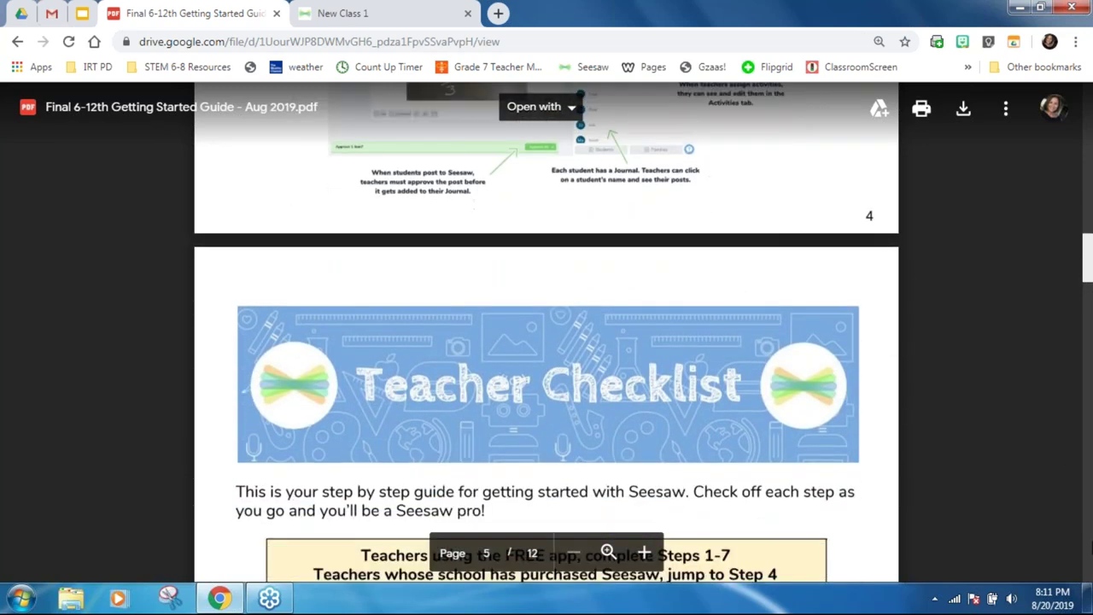
scroll(1090, 549, "down", 1)
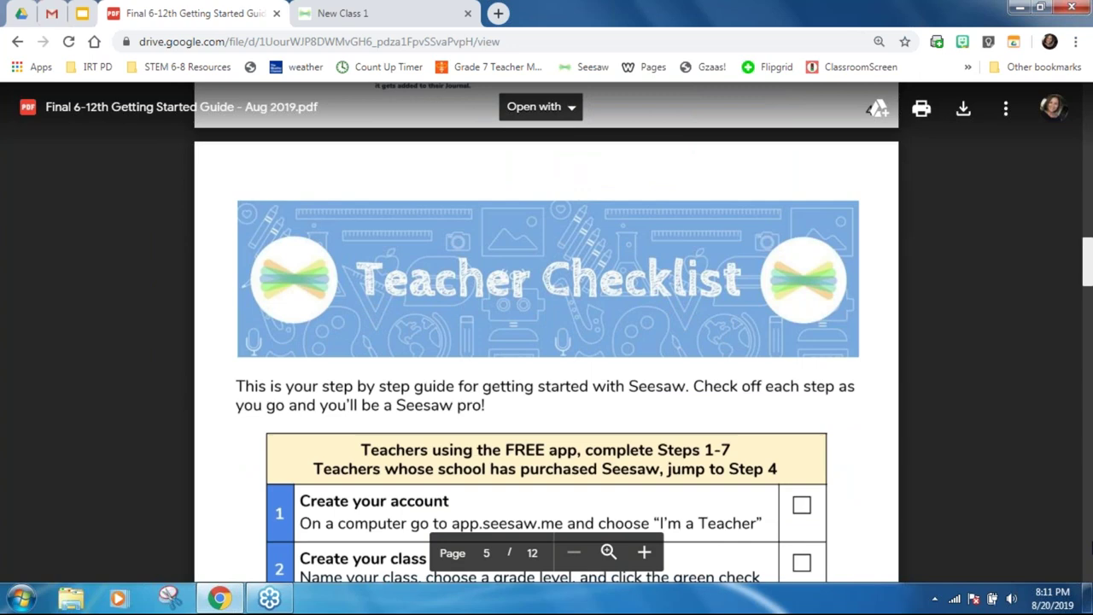
scroll(1090, 551, "down", 2)
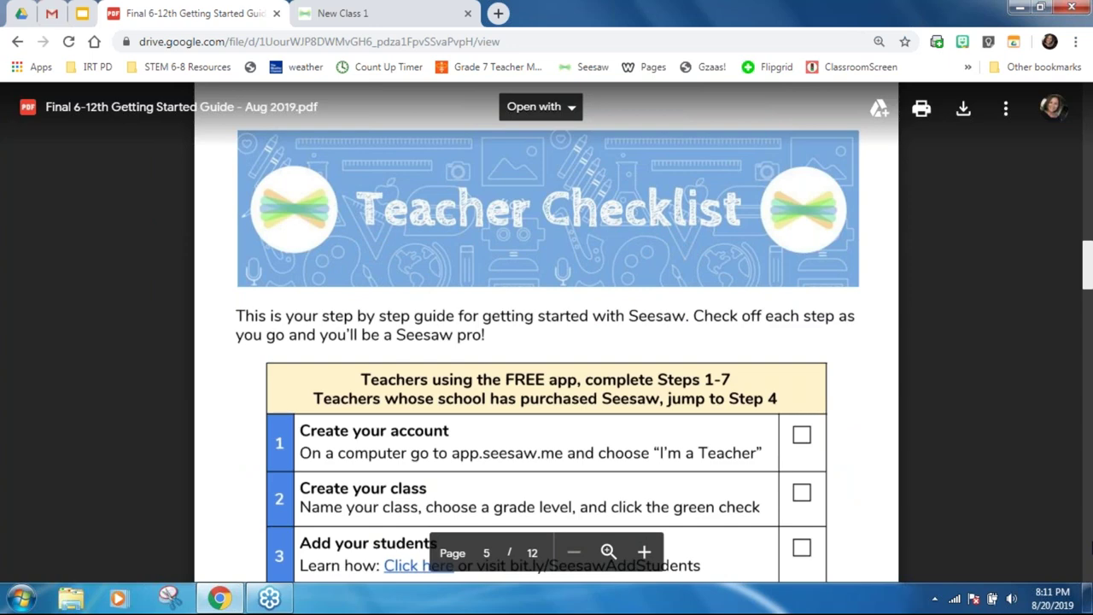
scroll(547, 342, "down", 1)
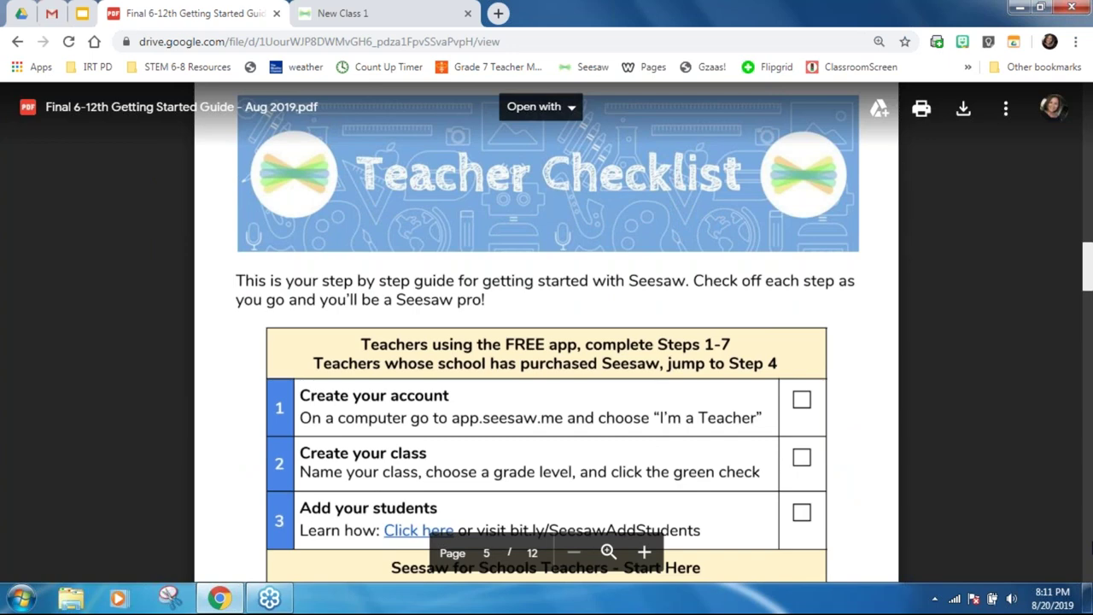
scroll(546, 342, "down", 2)
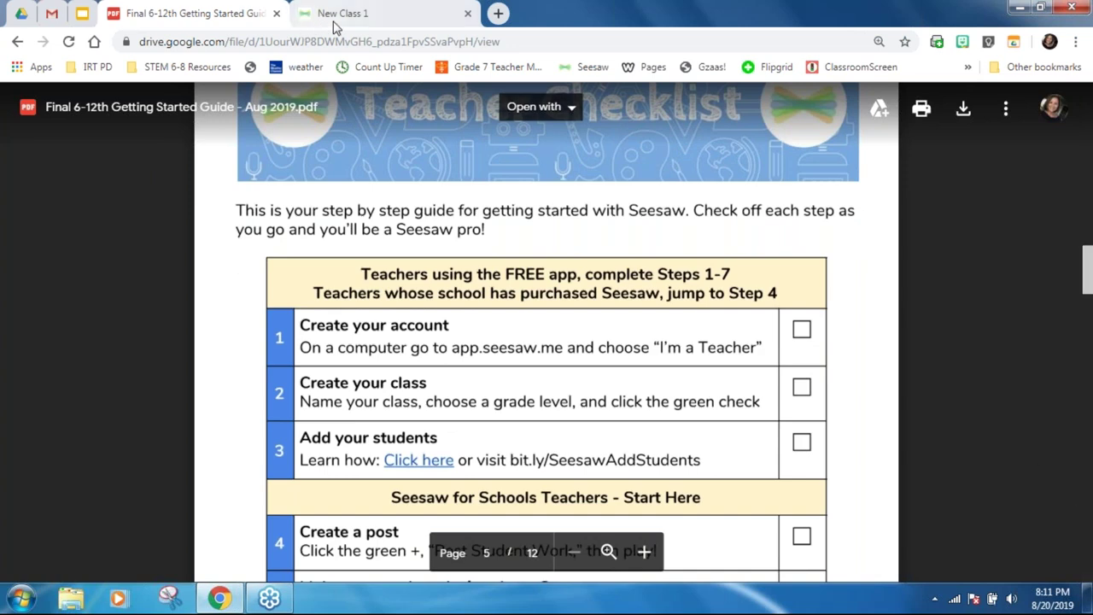
Switch to the New Class 1 page in Seesaw, view the teacher account's class list, and return to the class journal.
left_click(351, 15)
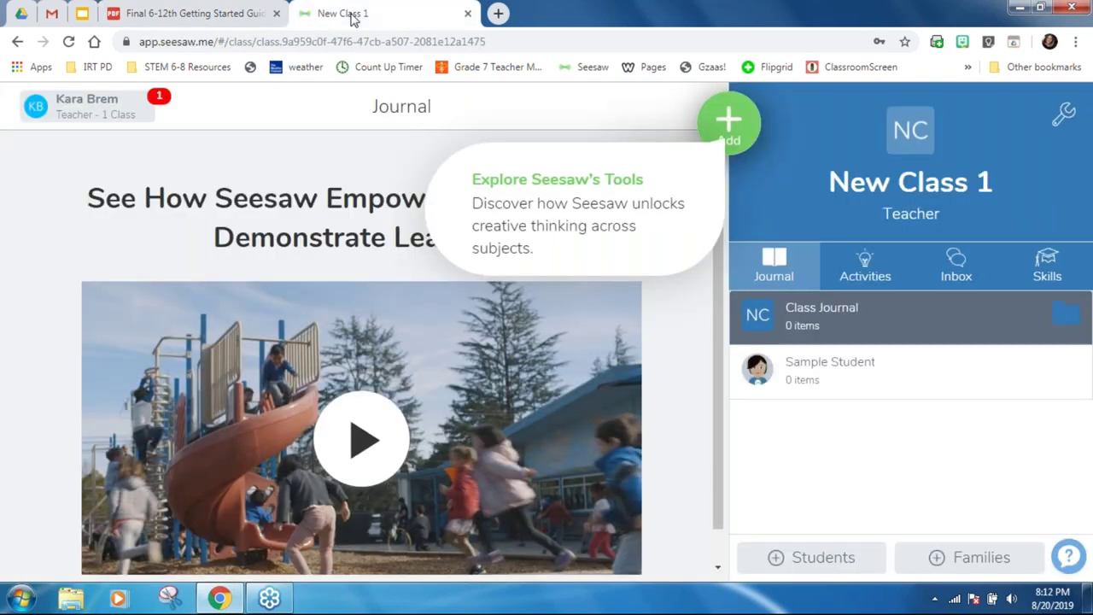
left_click(111, 111)
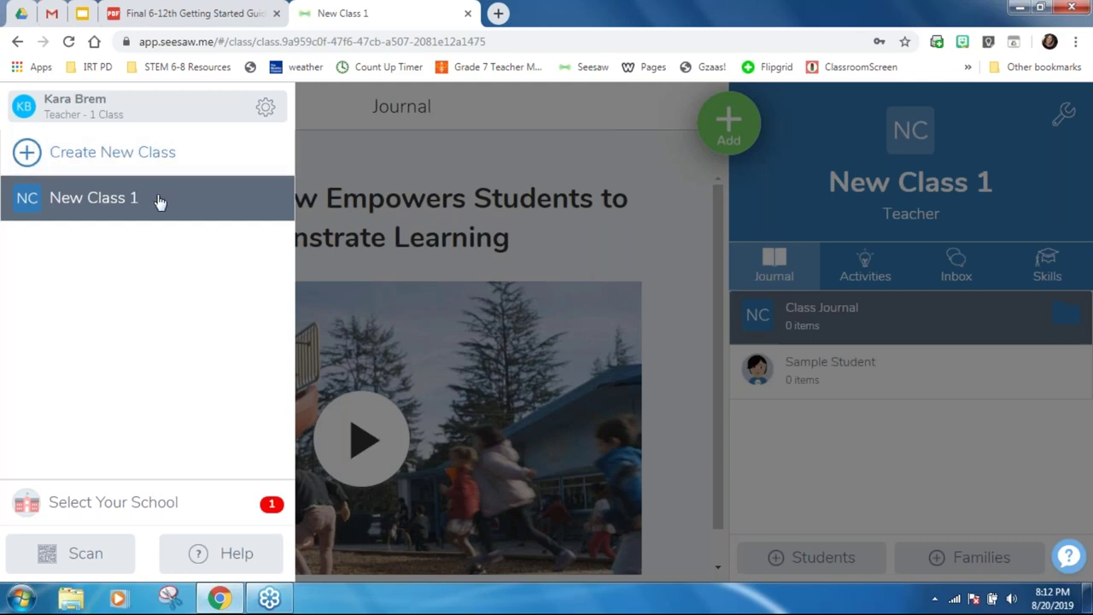
left_click(673, 225)
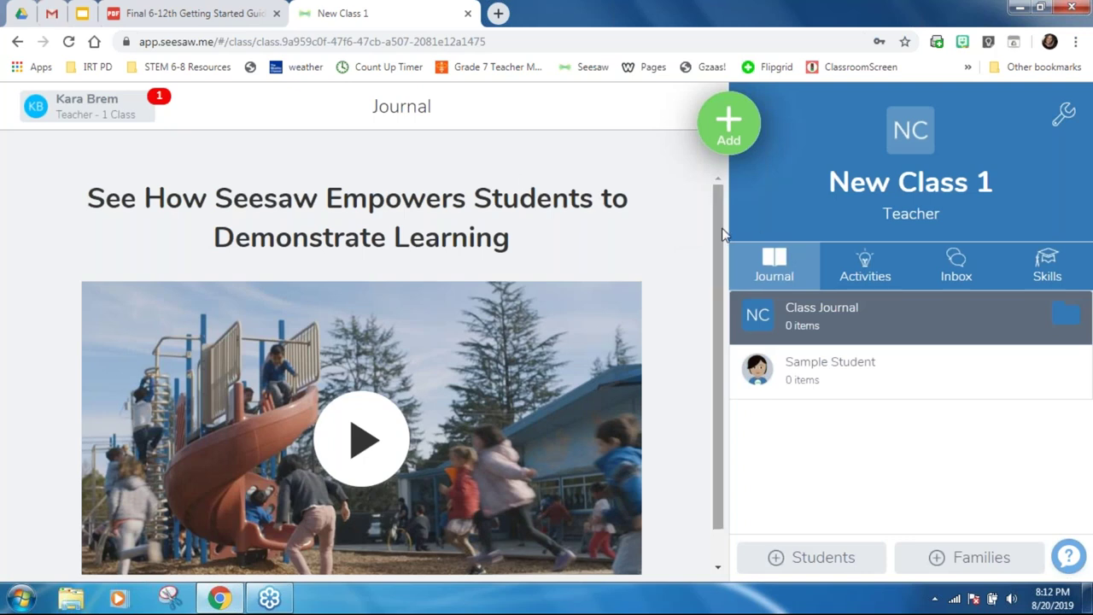
Start adding students to New Class 1 without Google or email sign-in, choosing Shared Devices as the device setup.
left_click_drag(718, 240, 722, 277)
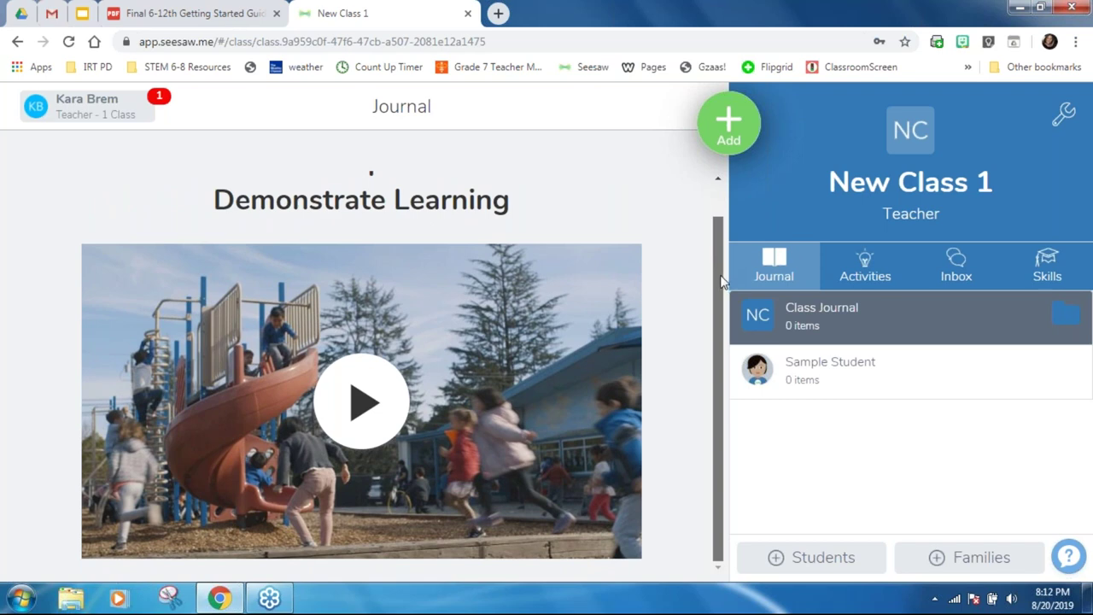
scroll(713, 251, "up", 1)
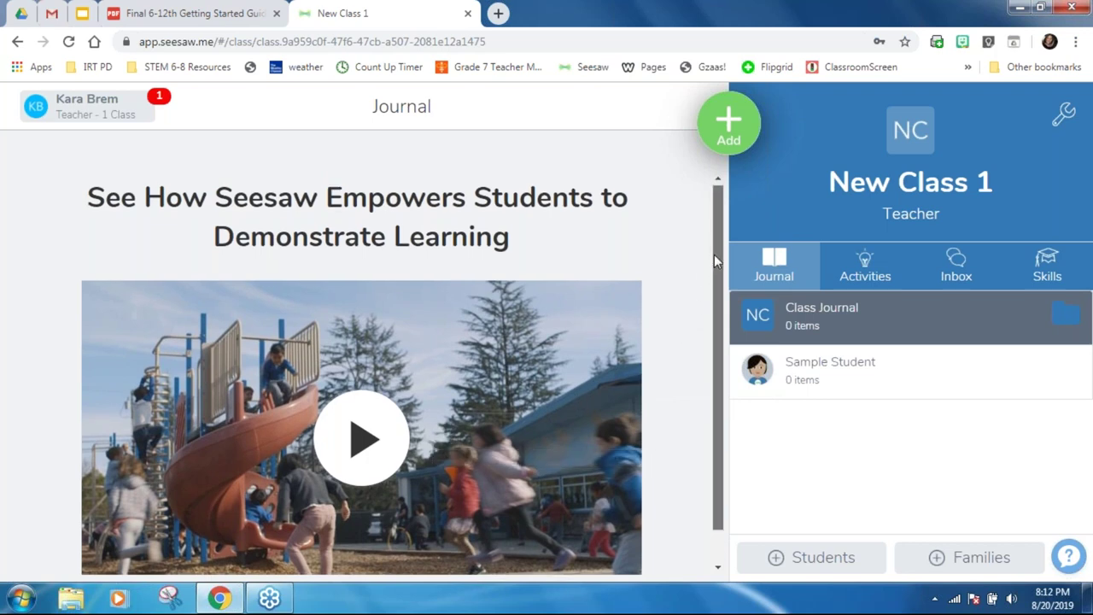
scroll(714, 254, "down", 1)
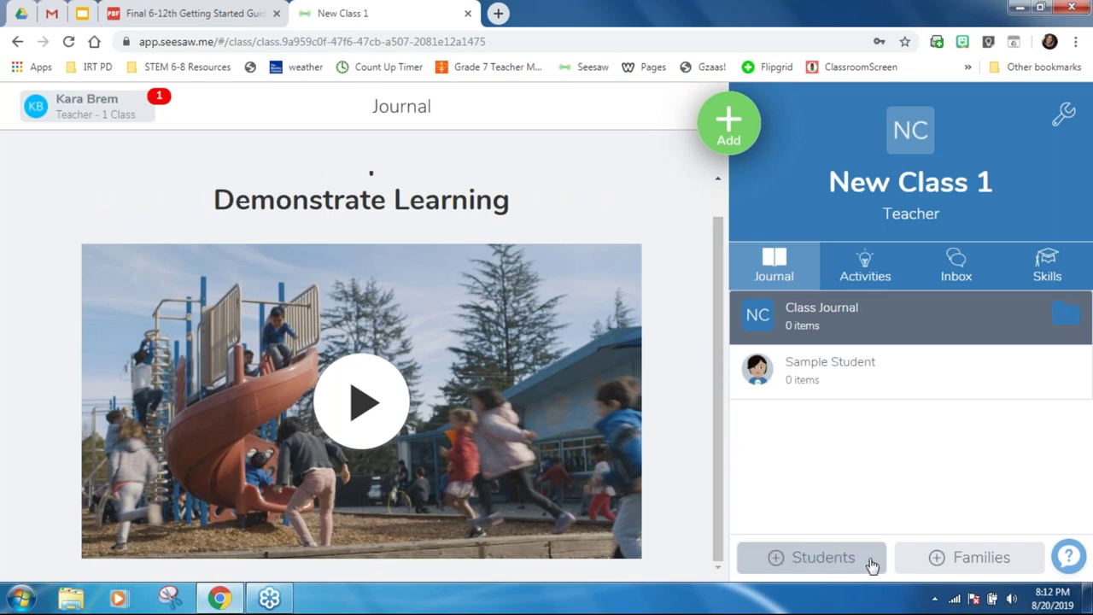
left_click(807, 564)
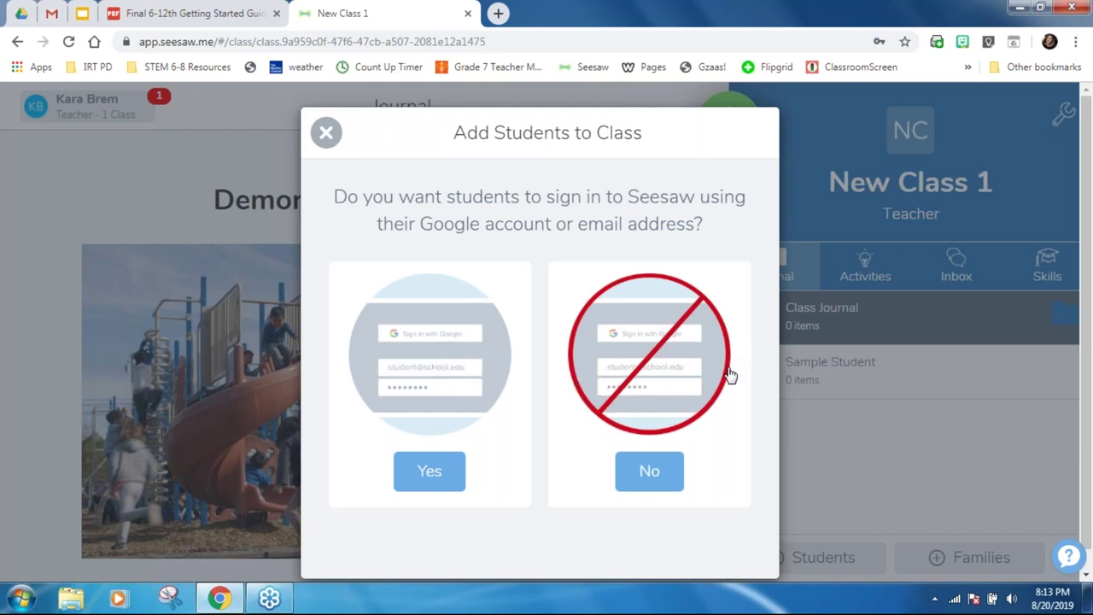
left_click(651, 476)
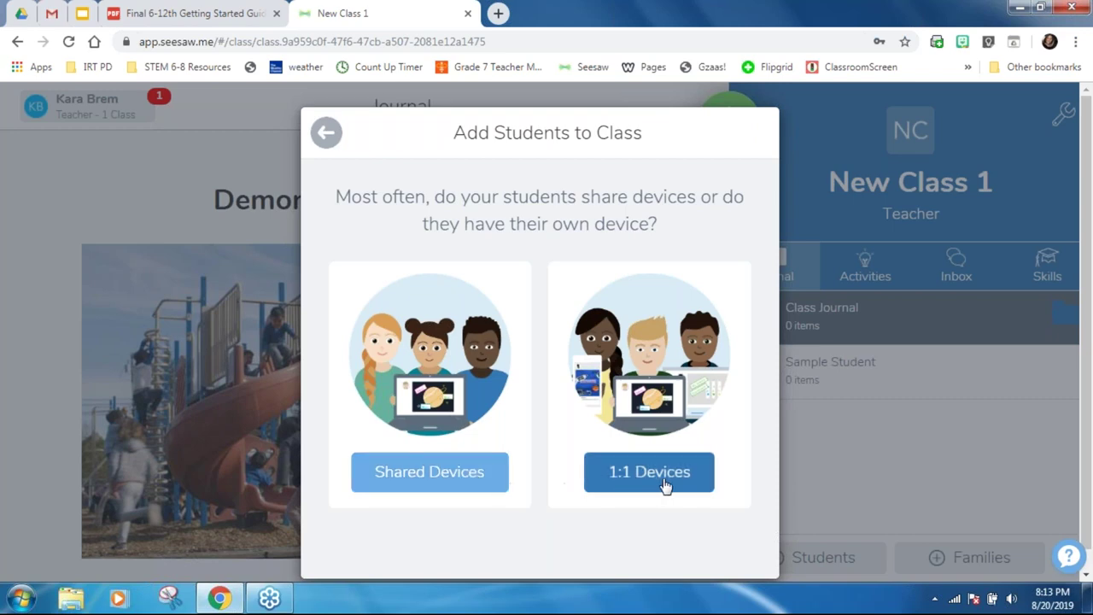
left_click(502, 473)
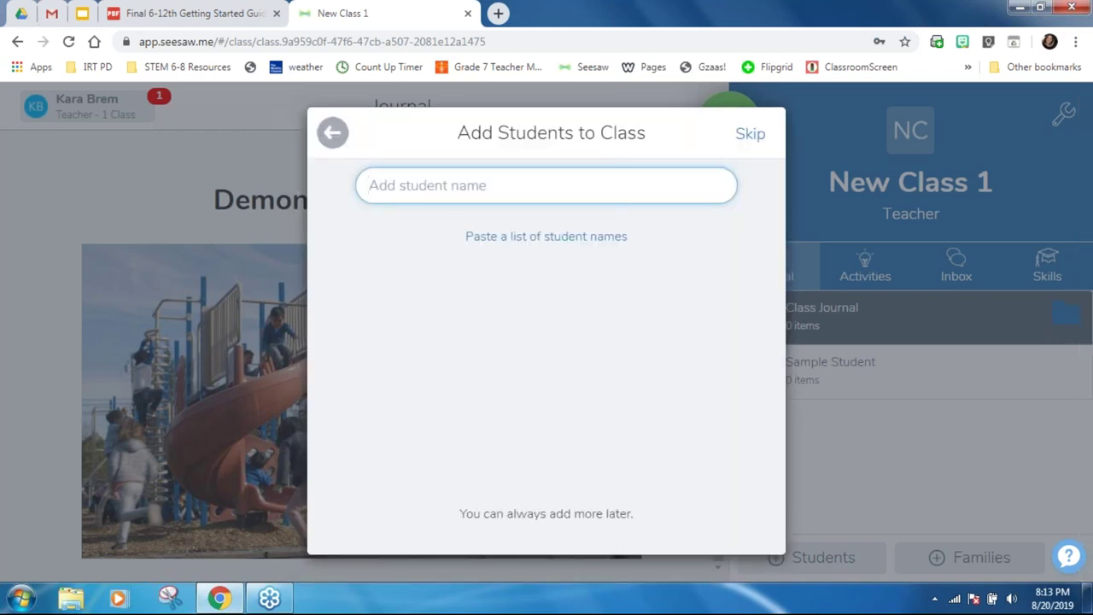
Enter six students' first names, one per entry, in the list of students to add.
type("Andrea")
key("Return")
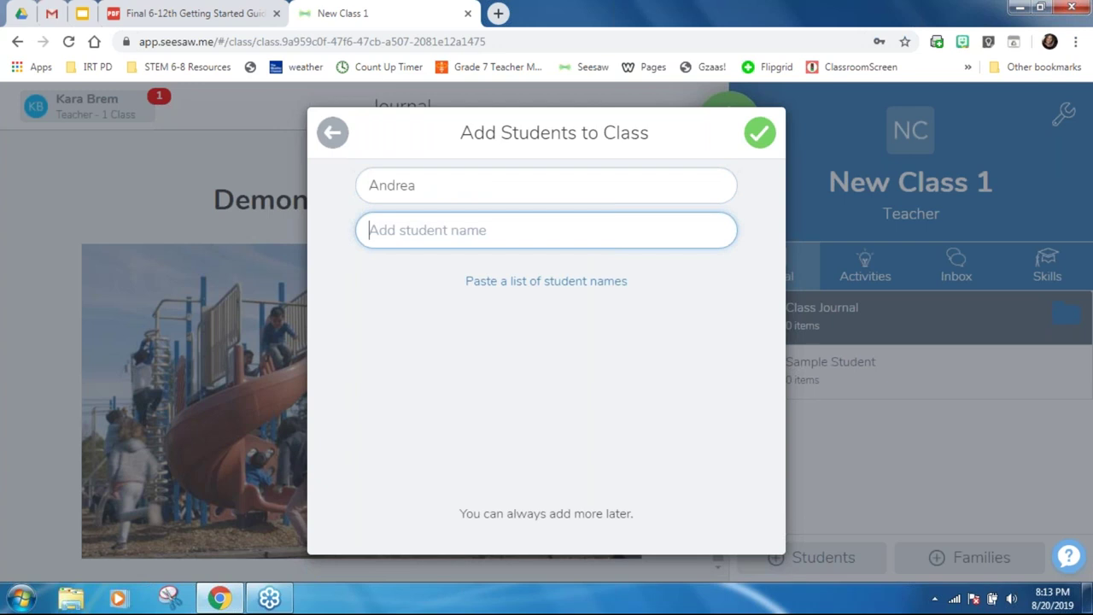
type("Melissa")
key("Return")
type("Jim")
key("Return")
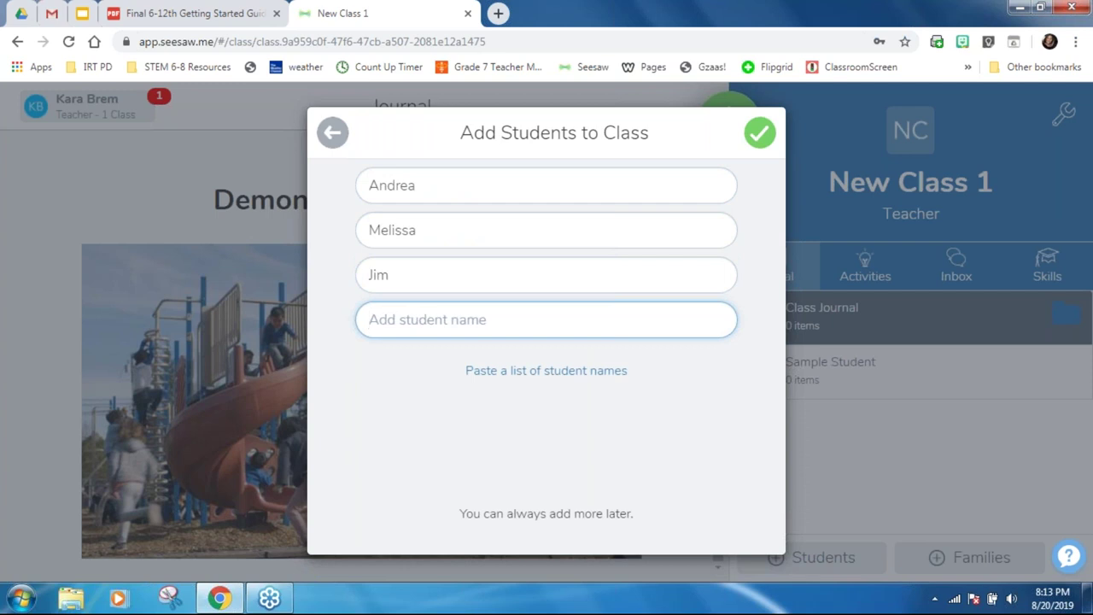
type("Pratik")
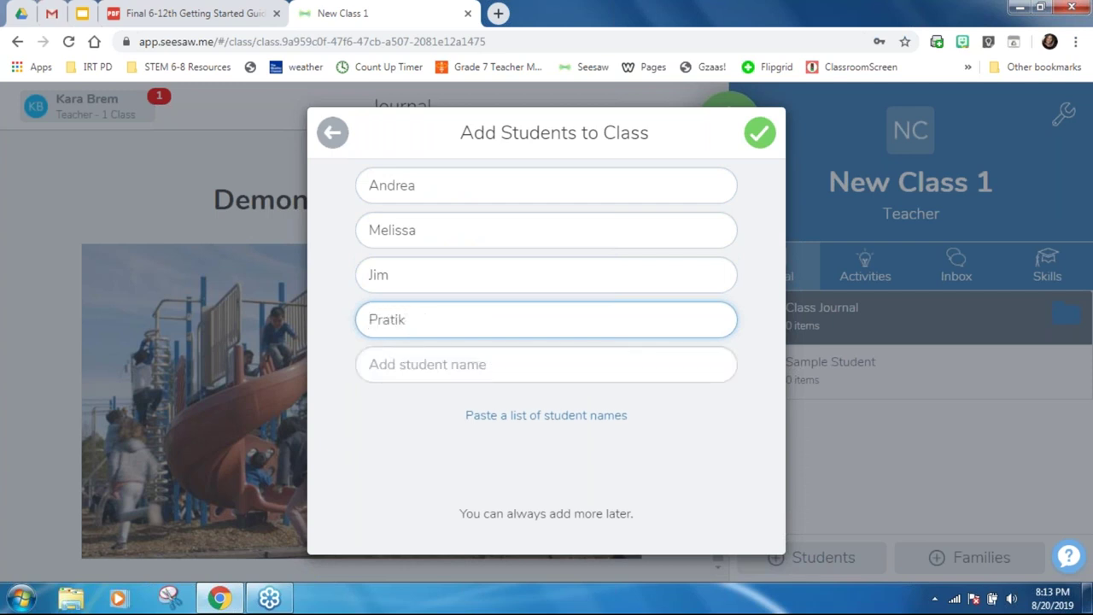
key("Return")
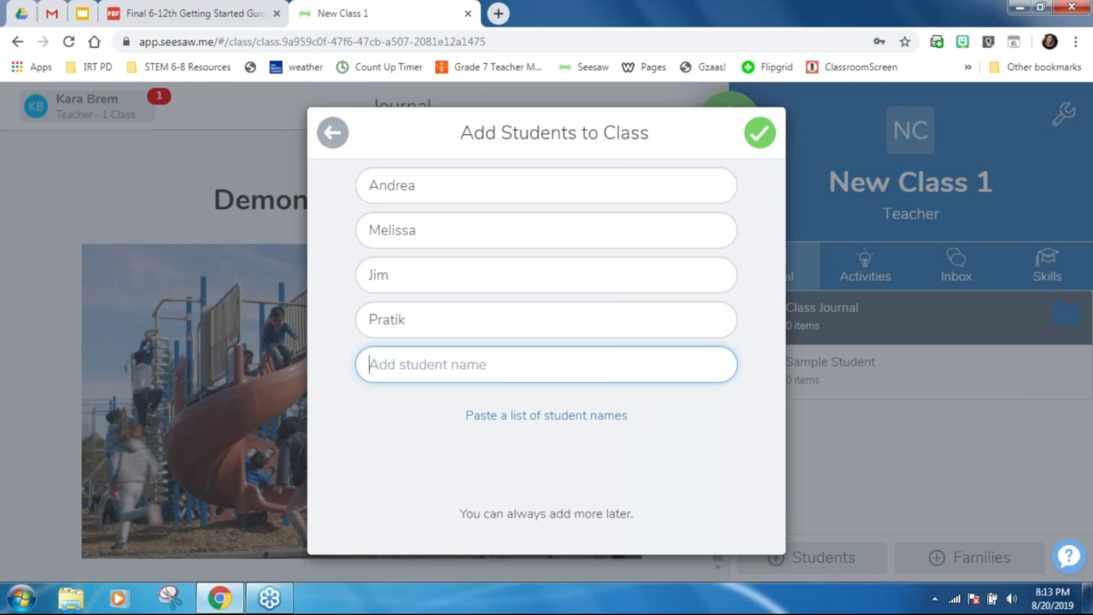
type("Kara")
key("Return")
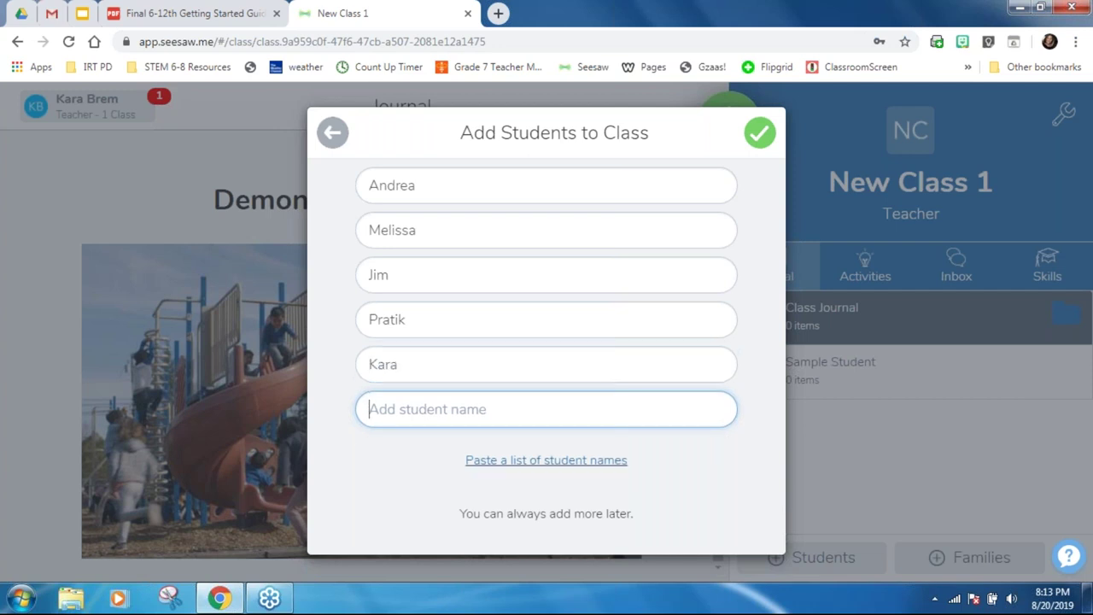
type("Michael")
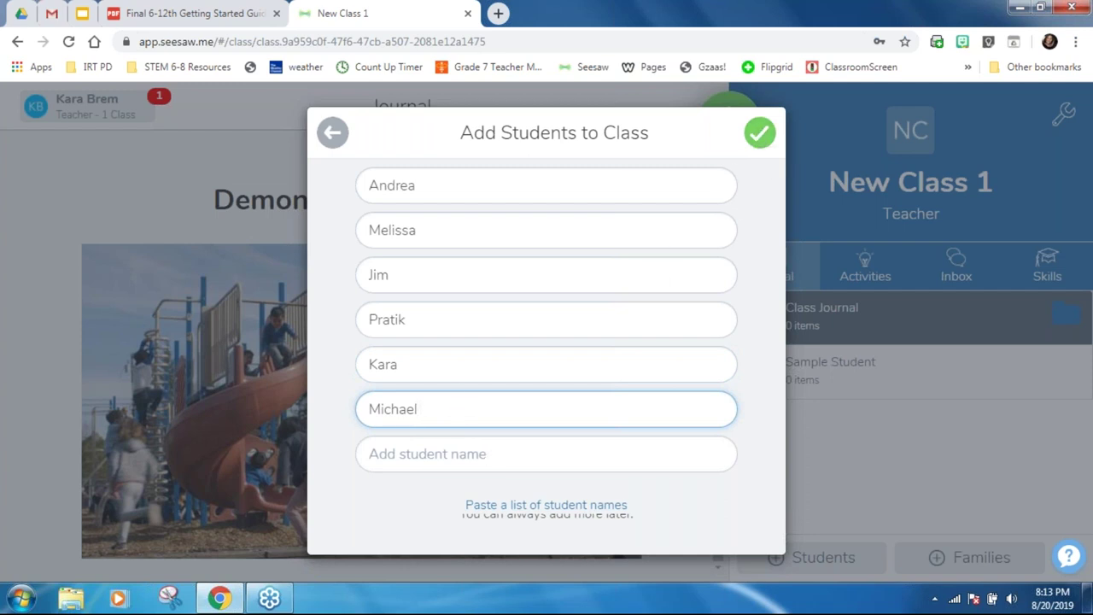
View the entered students as a one-name-per-line list, return to the individual entries, and save them to the class.
left_click(547, 506)
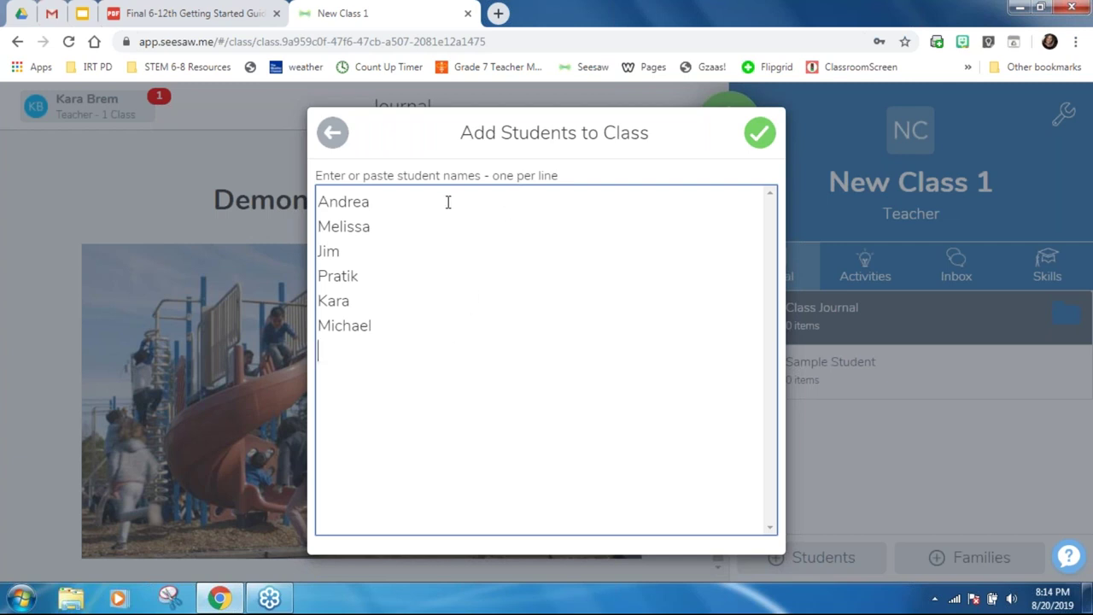
left_click(757, 138)
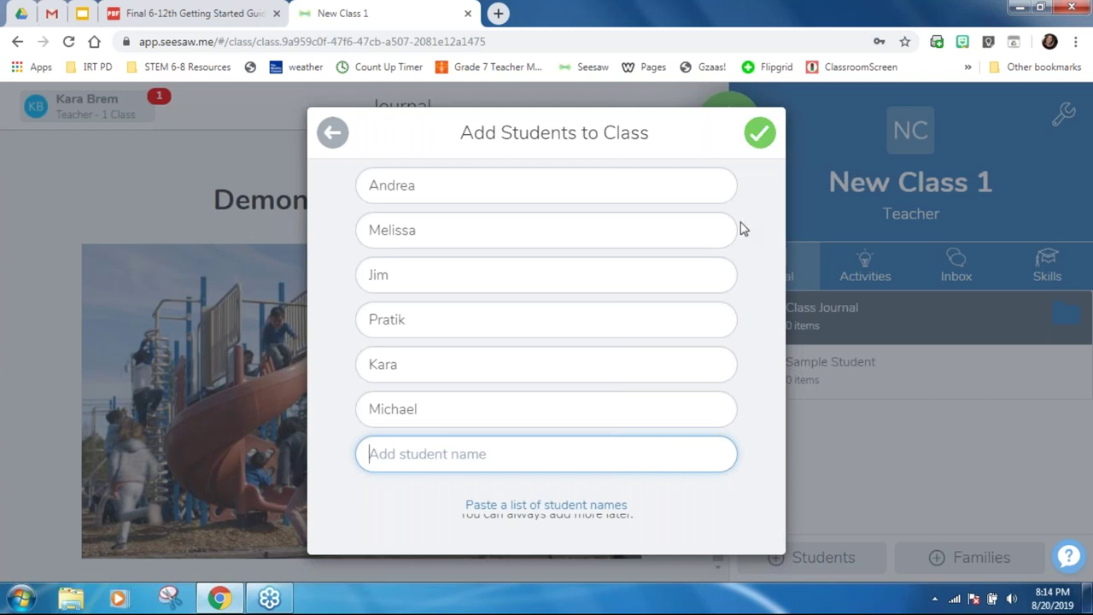
left_click(767, 145)
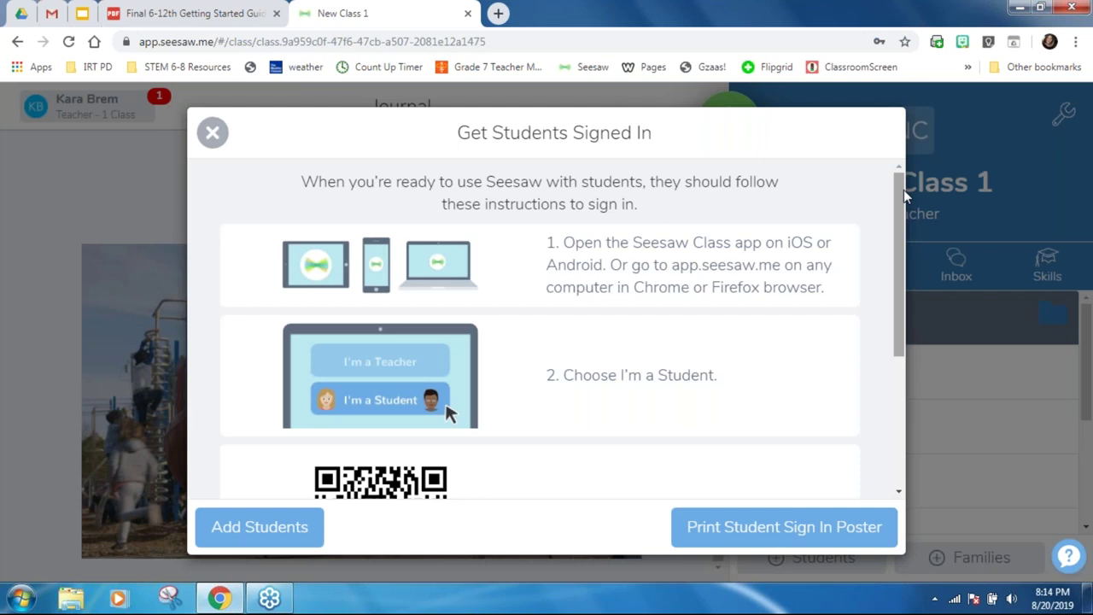
Read through the Get Students Signed In instructions and open the printable Student Sign In Poster.
left_click_drag(899, 198, 810, 347)
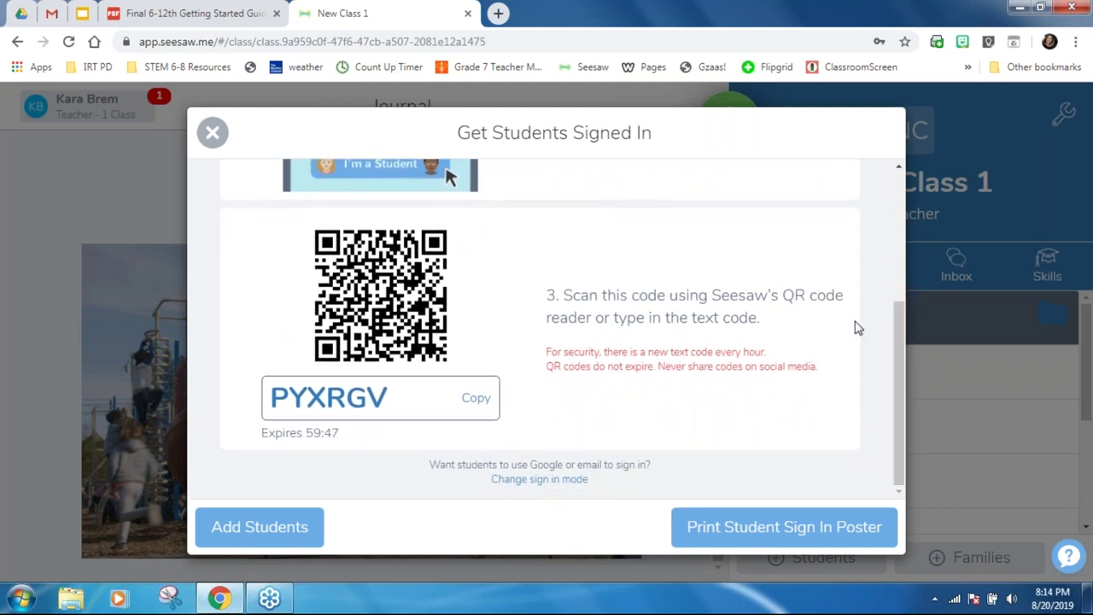
left_click_drag(904, 375, 882, 199)
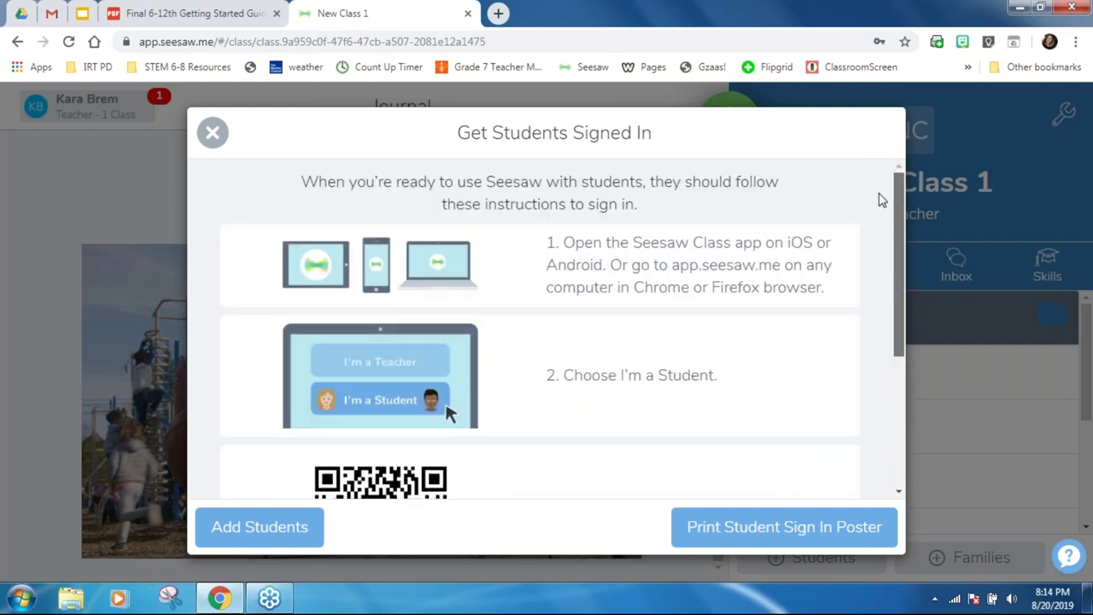
left_click(766, 540)
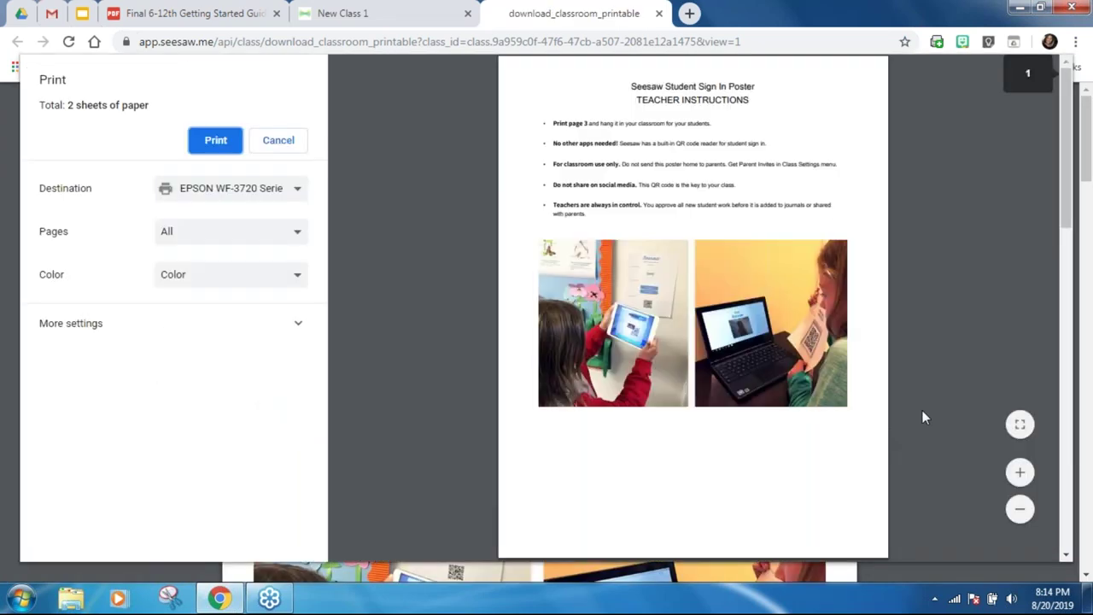
Examine the poster pages in the print preview, cancel printing, and close both the poster and the sign-in instructions.
scroll(1066, 559, "down", 5)
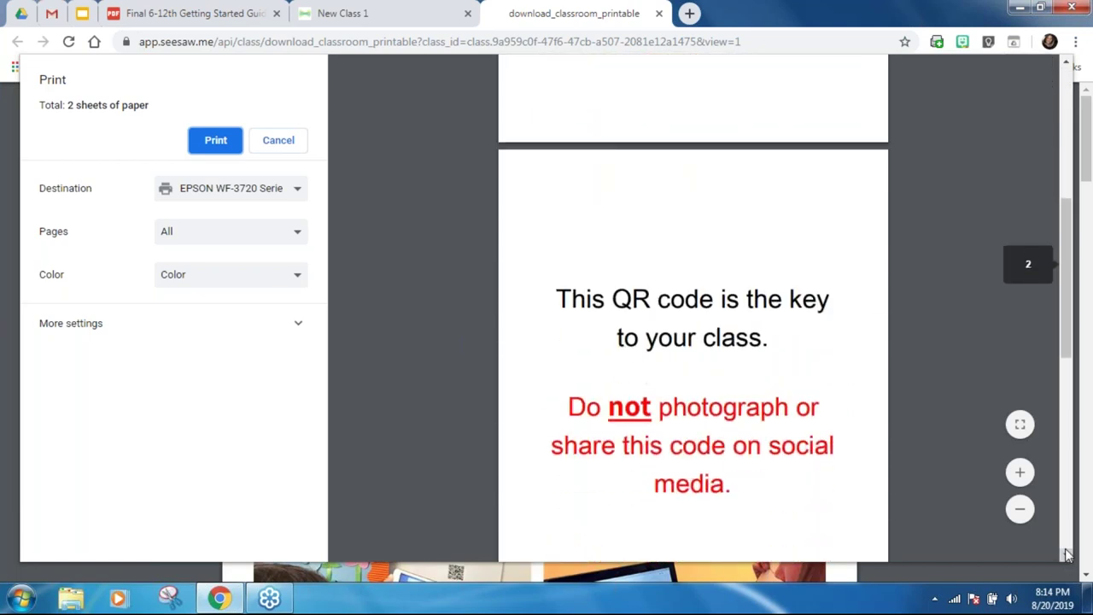
scroll(1066, 559, "down", 3)
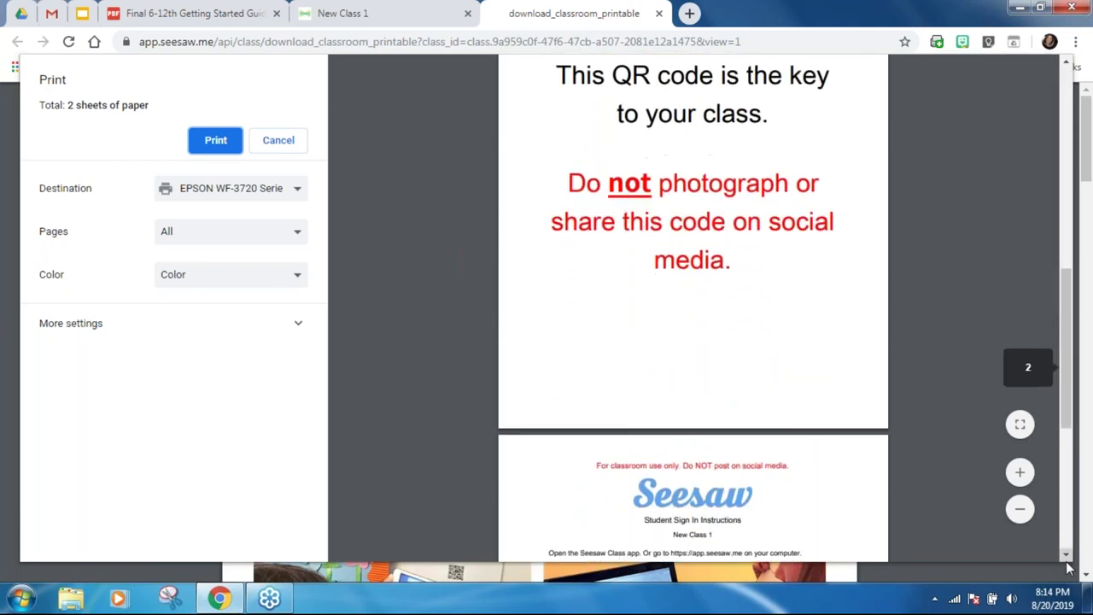
scroll(1067, 563, "down", 4)
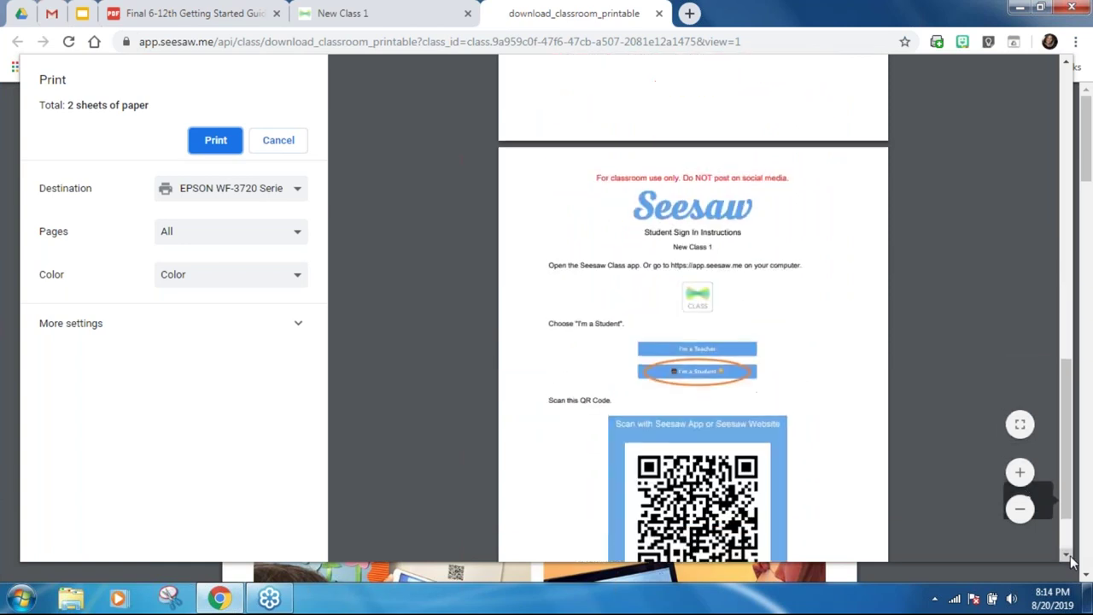
scroll(1075, 559, "down", 2)
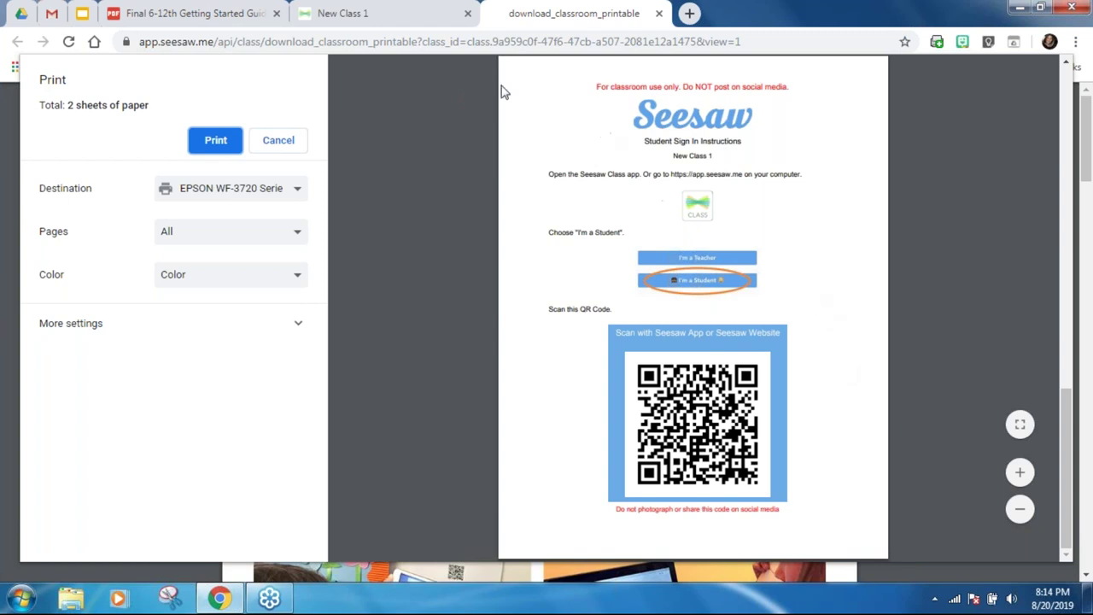
left_click(284, 143)
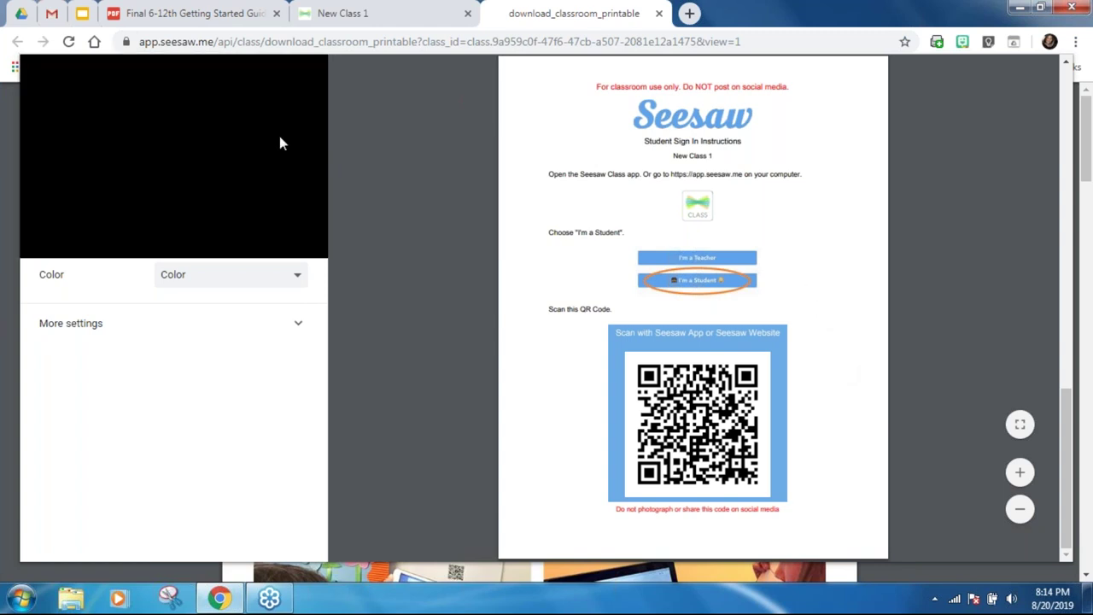
left_click(660, 13)
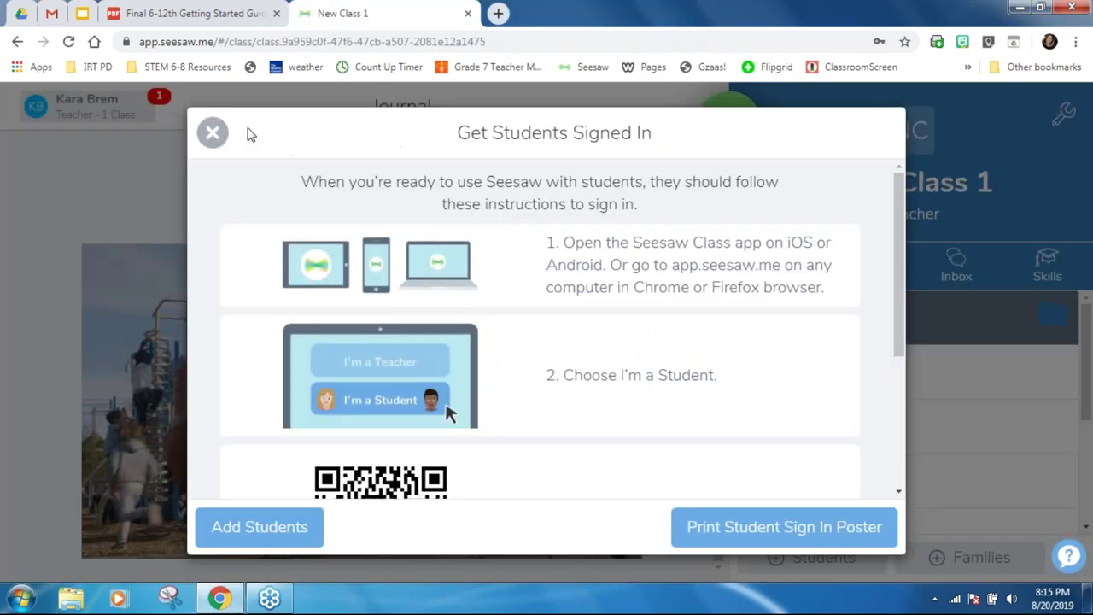
left_click(213, 132)
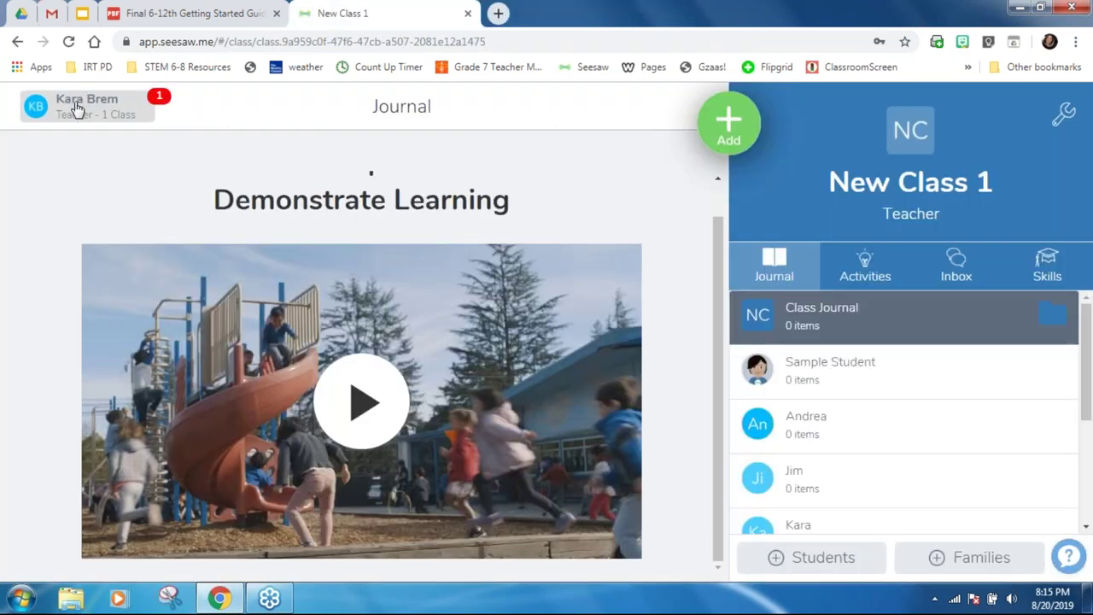
Create another class named New Class 2 with the 11th grade level.
left_click(77, 107)
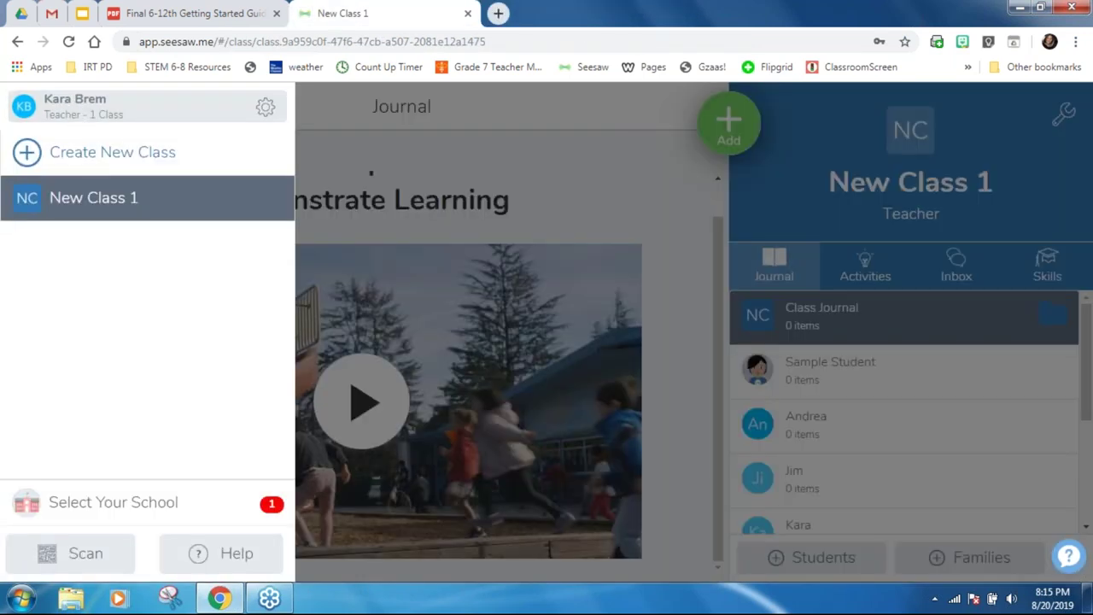
left_click(83, 160)
type("New ")
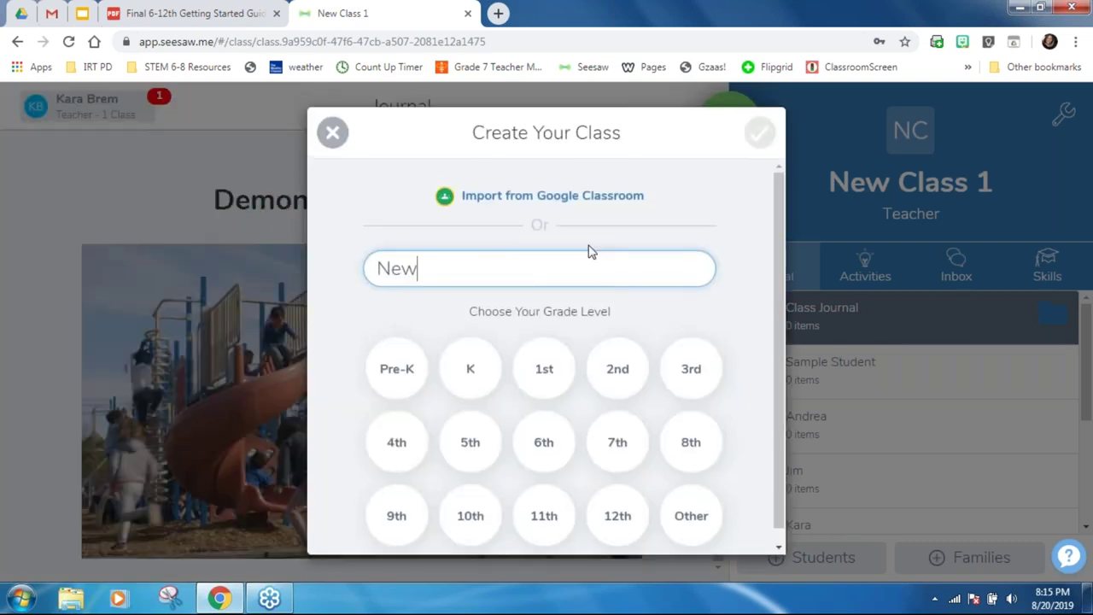
type("Class 2")
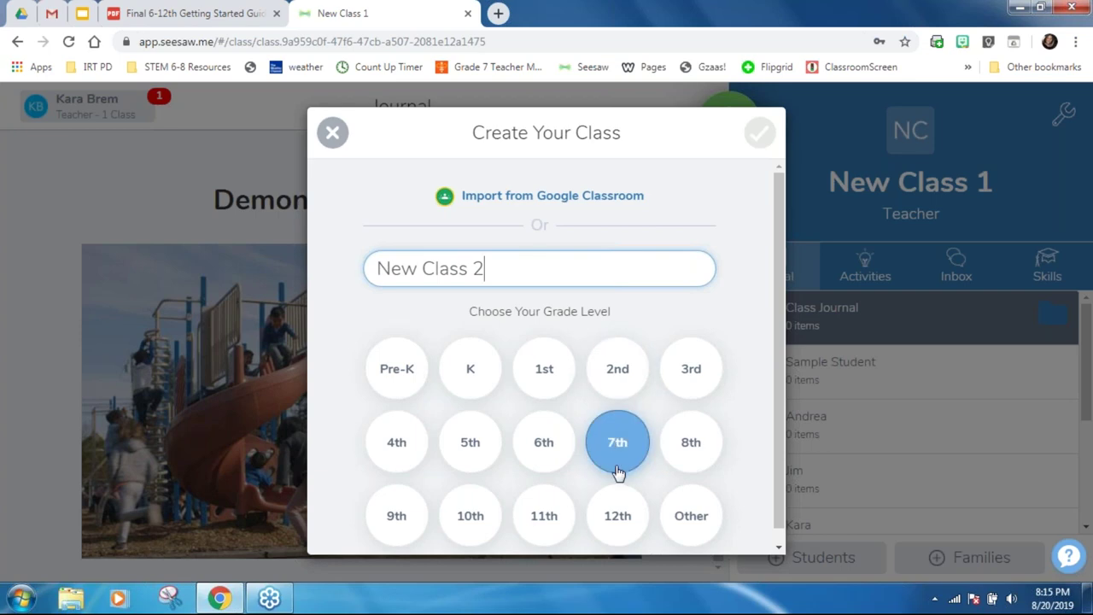
left_click(546, 521)
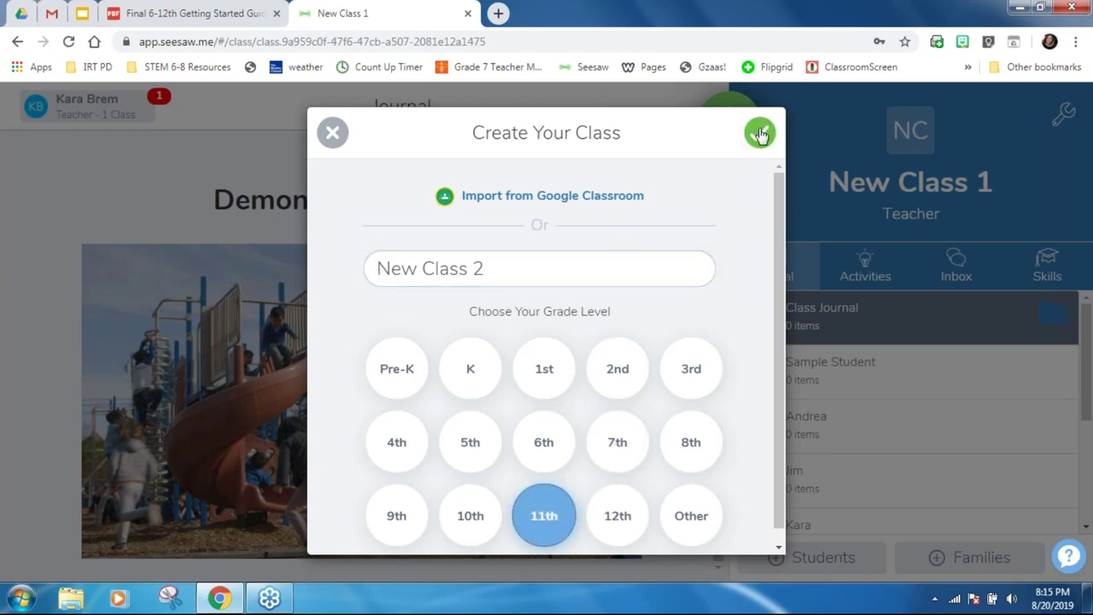
left_click(759, 132)
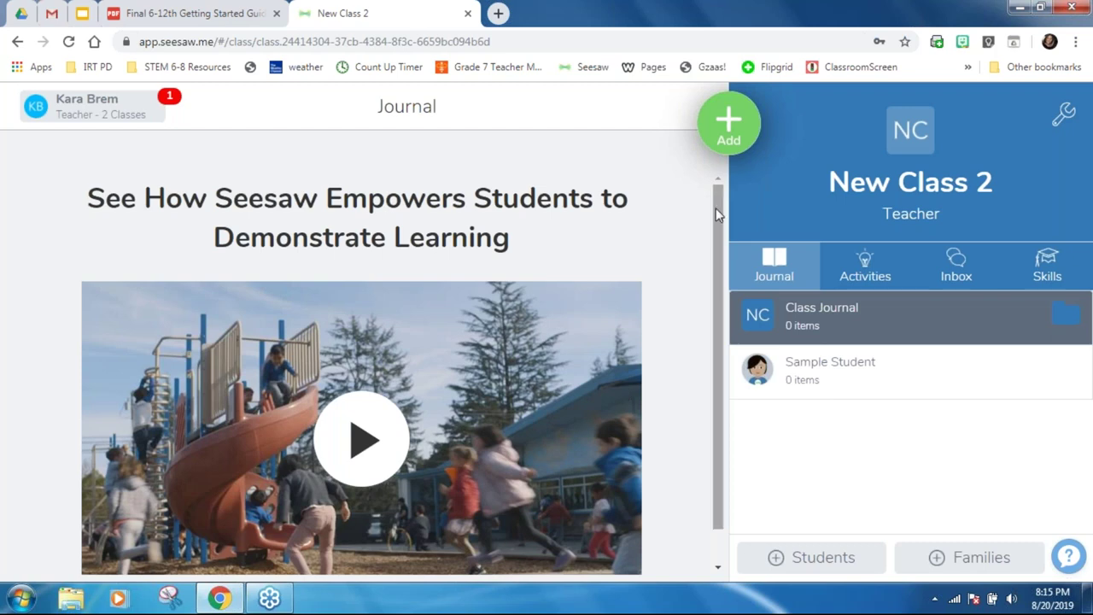
Set New Class 2 students to sign in with a Google account or email address, and review the instructions for joining.
left_click_drag(715, 209, 698, 312)
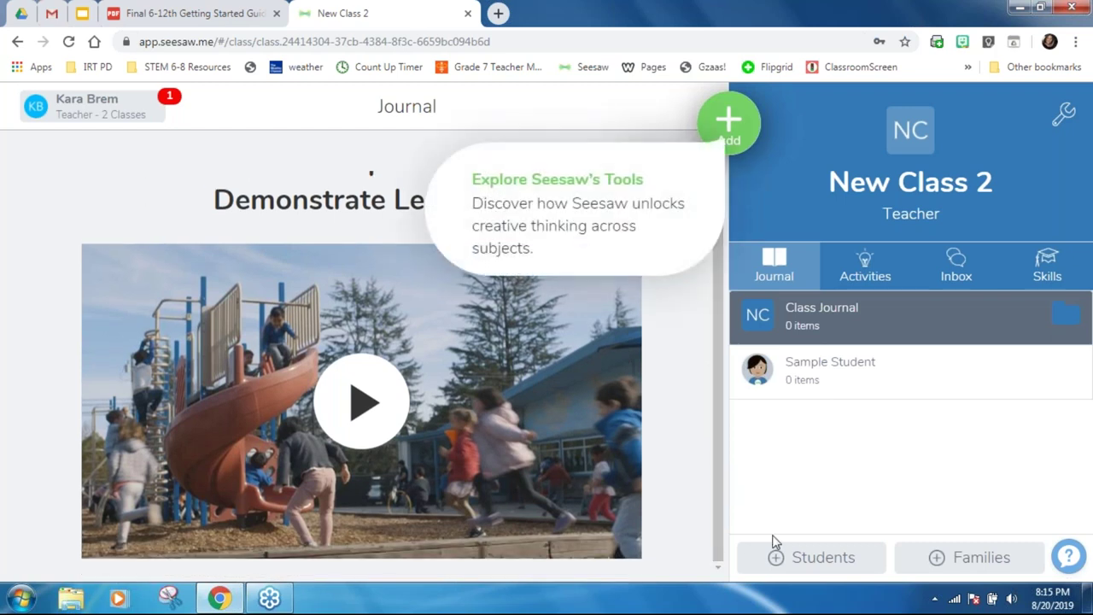
left_click(833, 558)
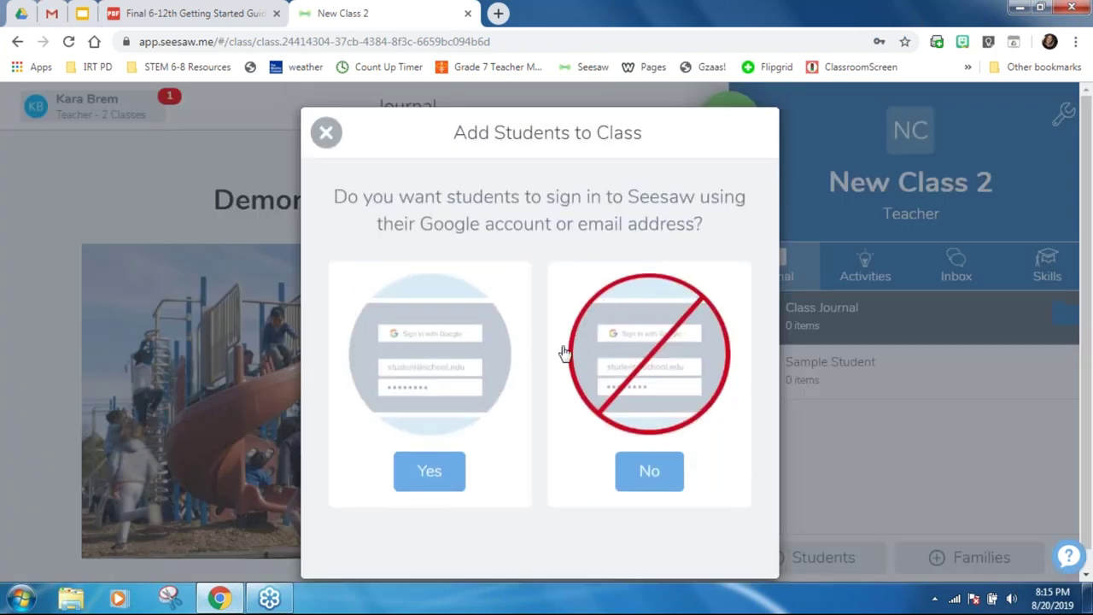
left_click(434, 475)
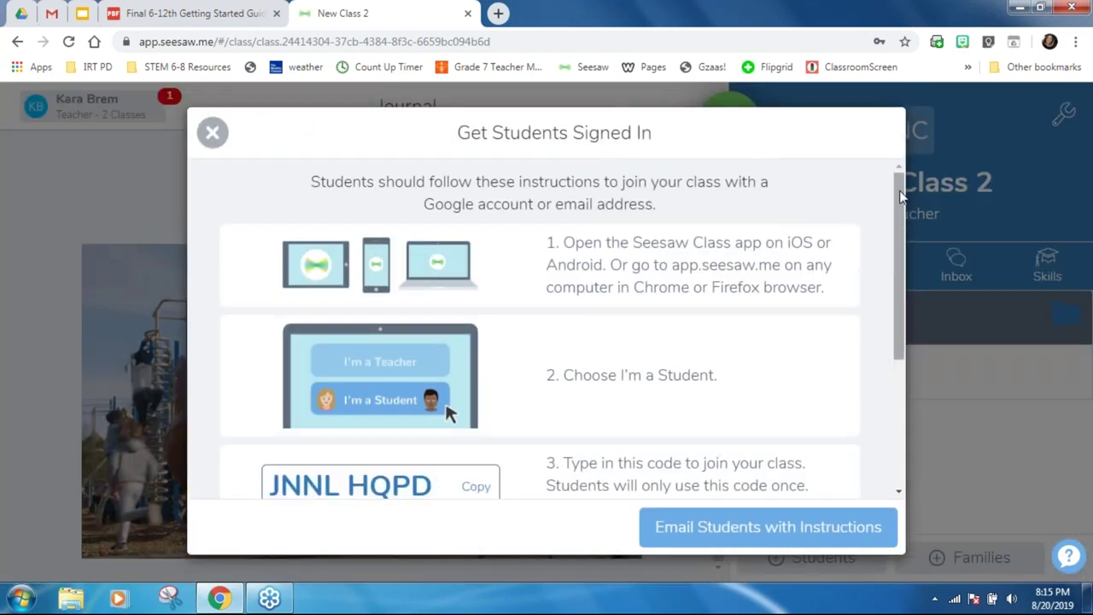
left_click_drag(901, 198, 860, 352)
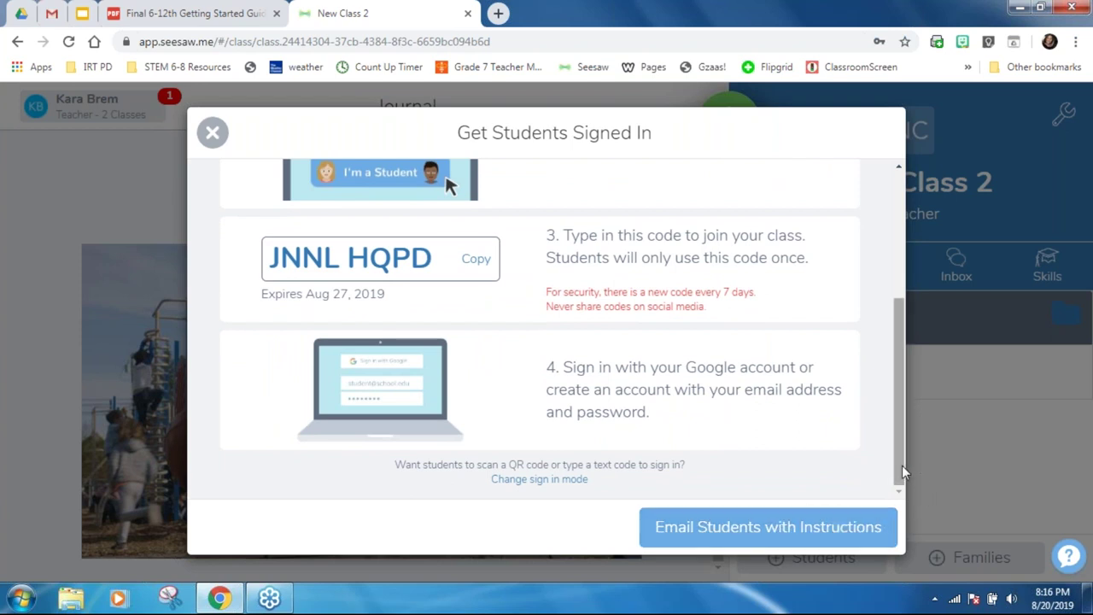
left_click_drag(899, 468, 912, 261)
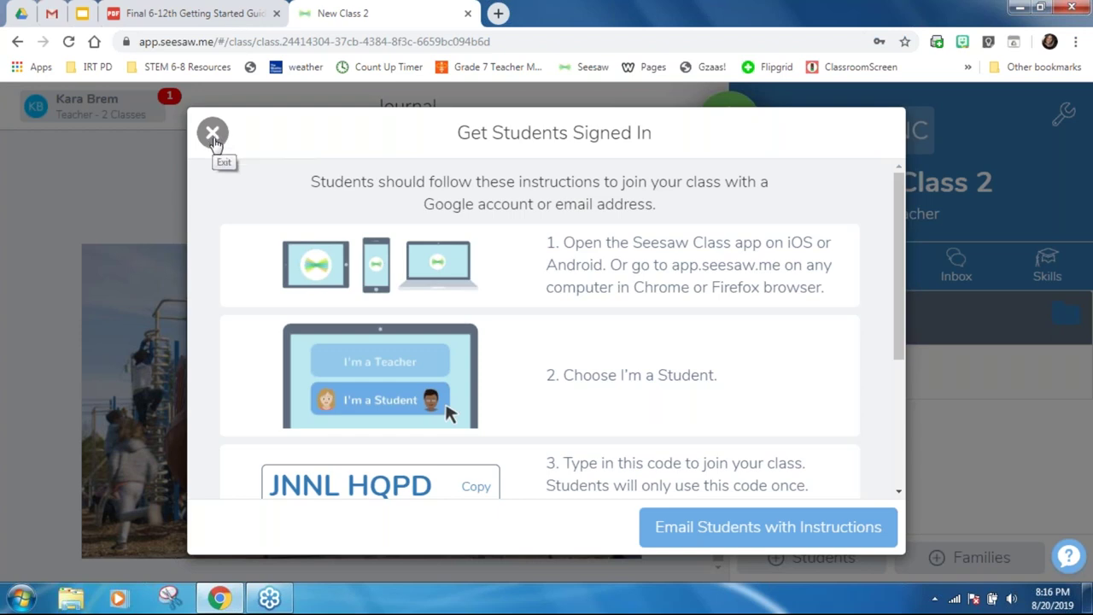
Close the student sign-in instructions and review the Teacher Checklist in the Final 6-12th Getting Started Guide.
left_click(216, 136)
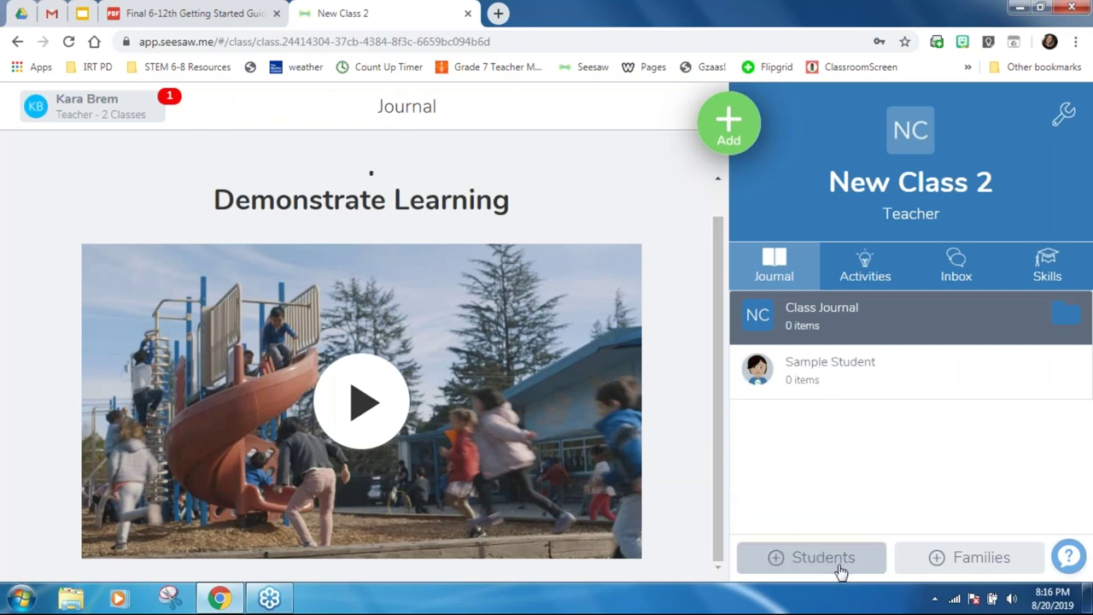
left_click(84, 112)
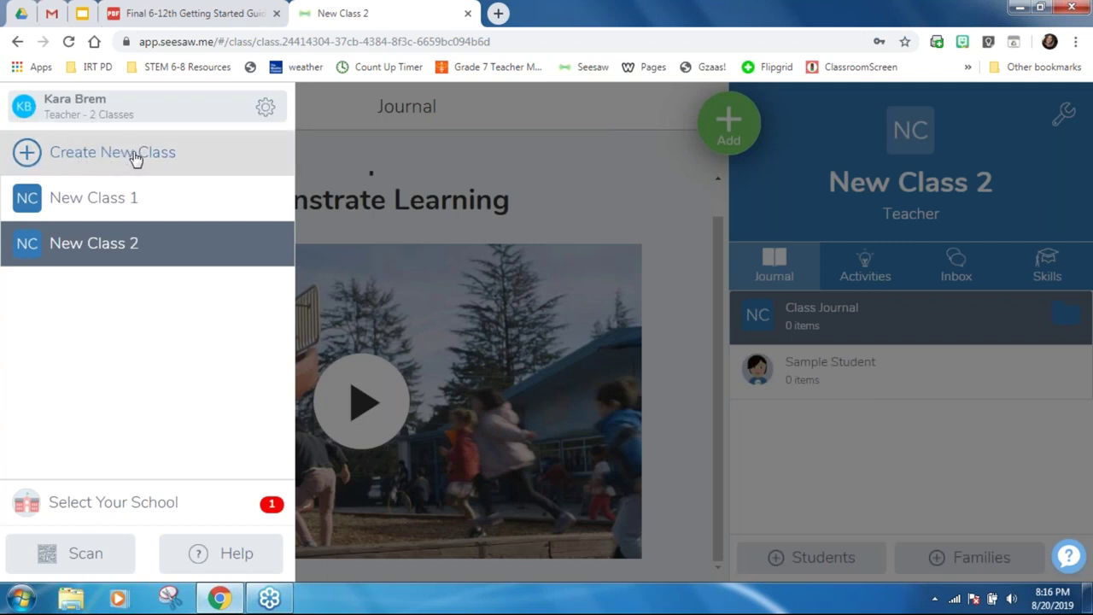
left_click(155, 17)
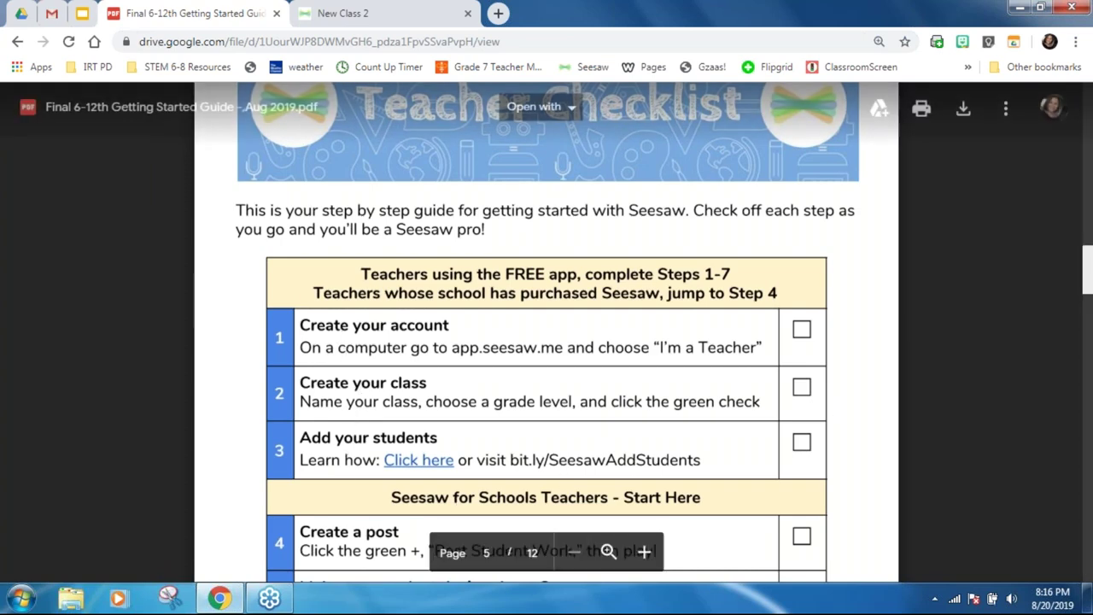
scroll(1091, 485, "down", 5)
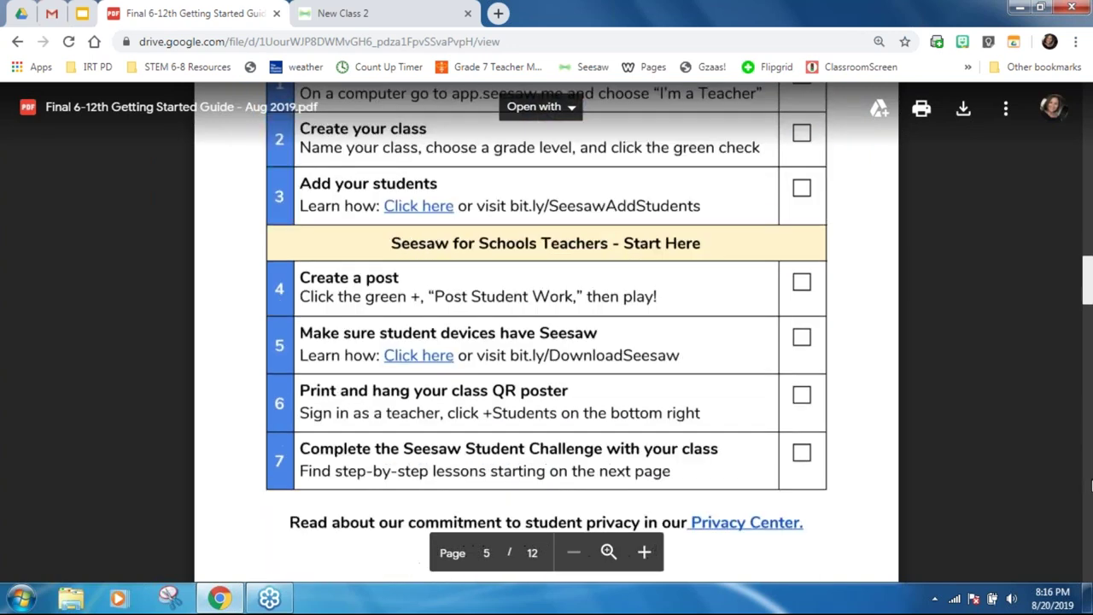
scroll(1089, 316, "up", 1)
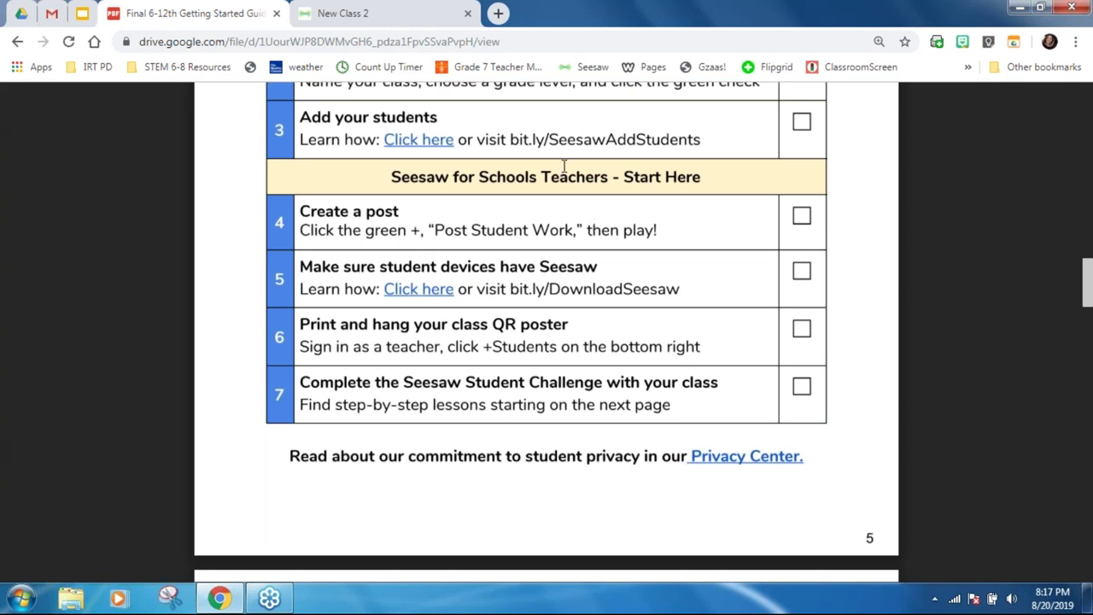
Return to Seesaw, switch to New Class 1, and start a drawing as a Post Student Work item.
left_click(372, 13)
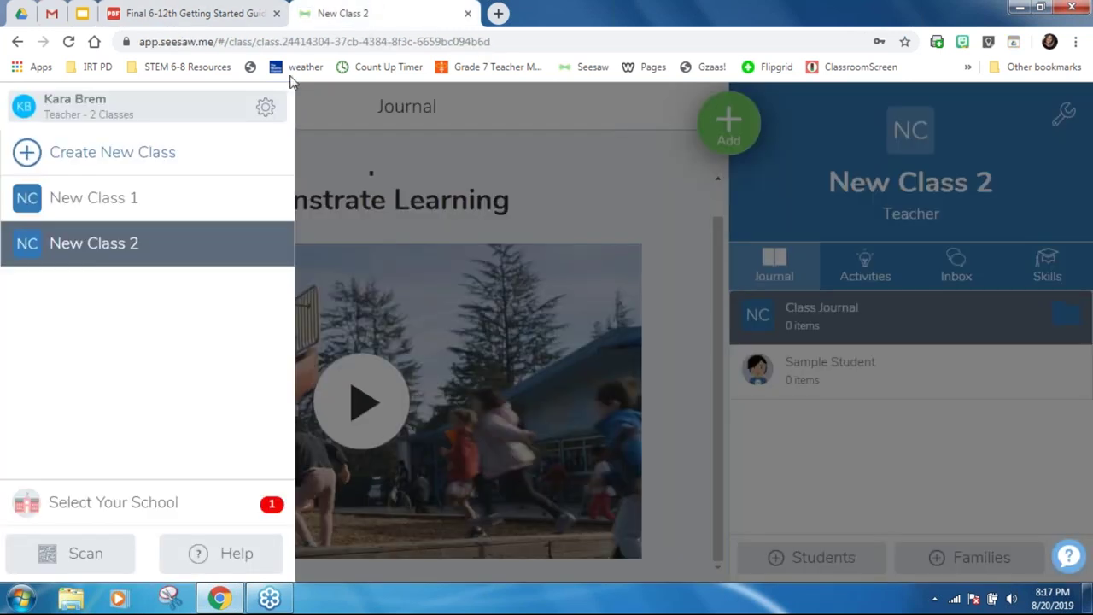
left_click(123, 202)
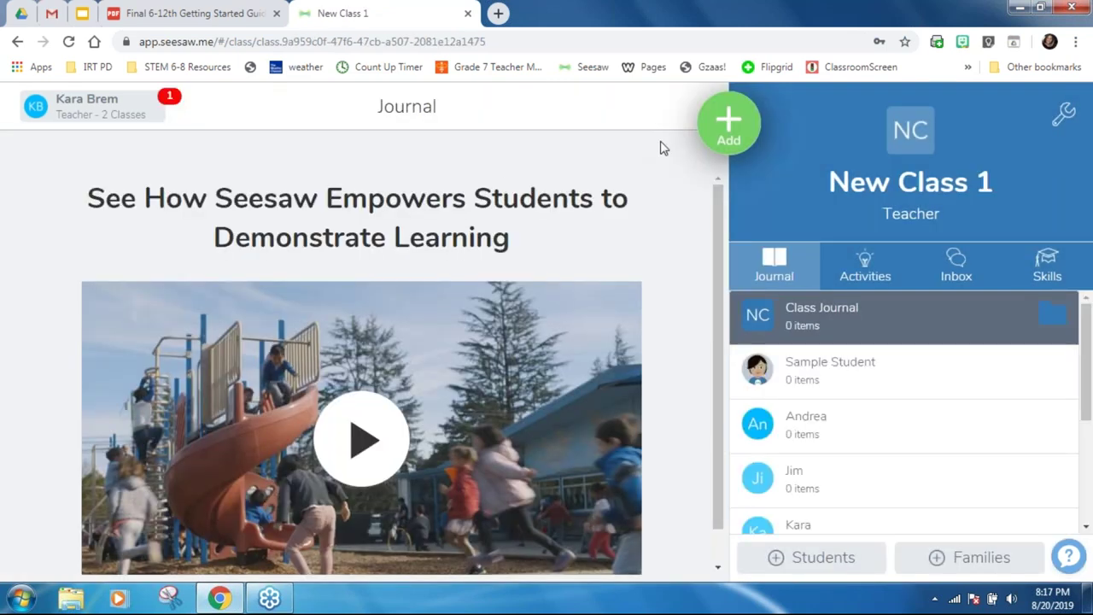
left_click(725, 139)
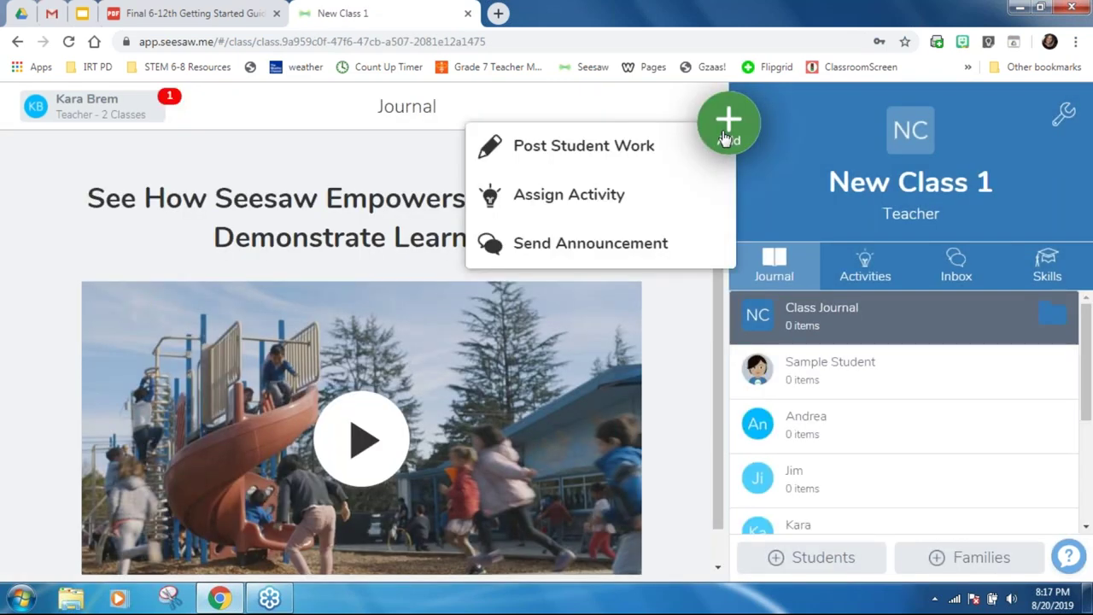
left_click(579, 154)
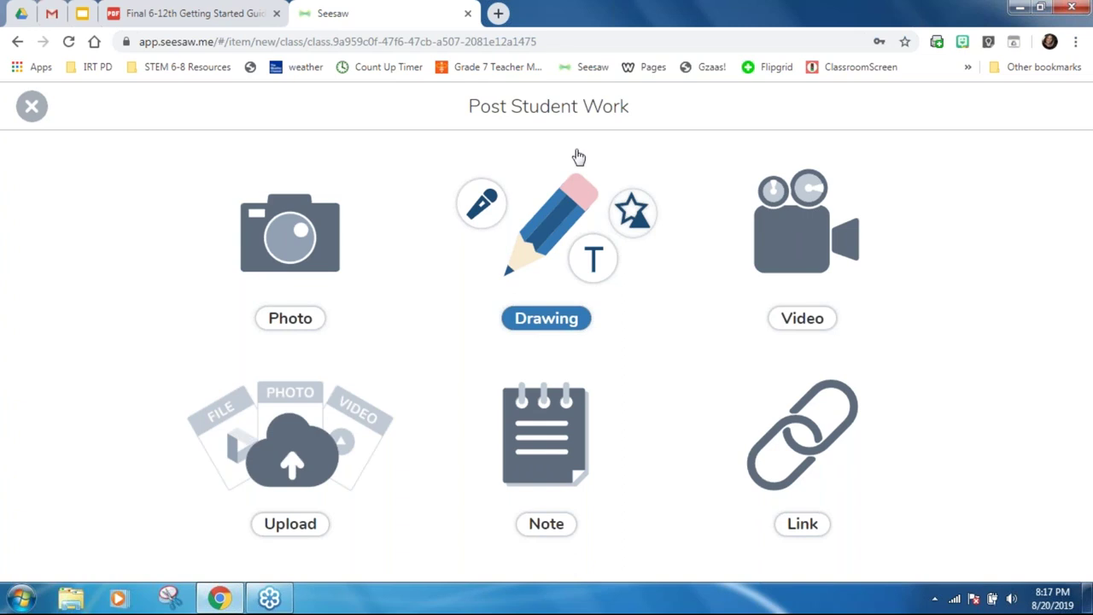
left_click(551, 221)
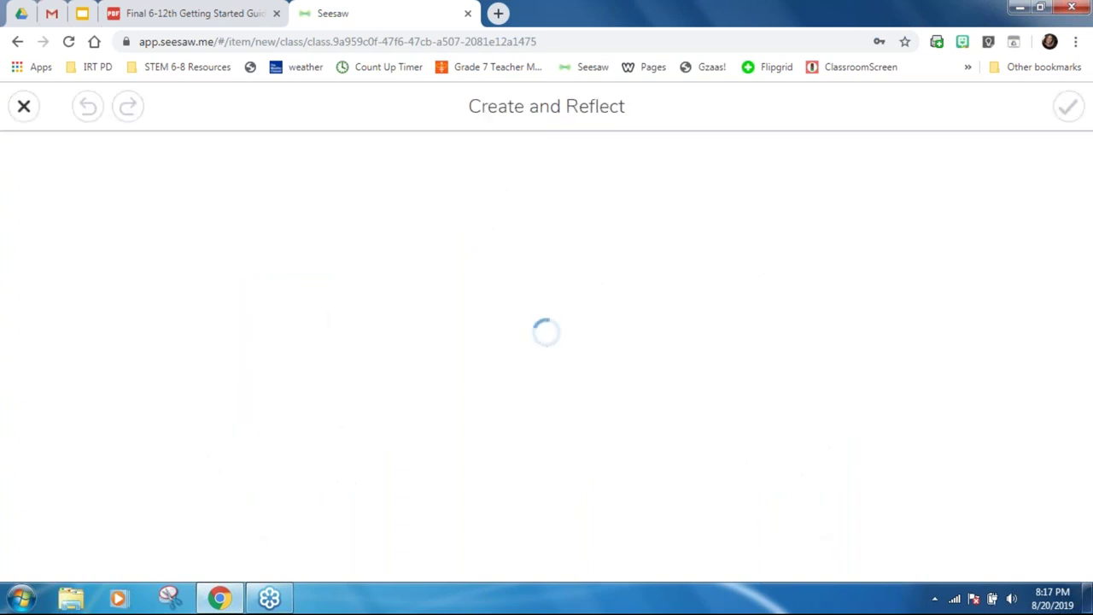
Add a pink heart shape to the drawing, enlarge it, and move it near the canvas center.
left_click(44, 462)
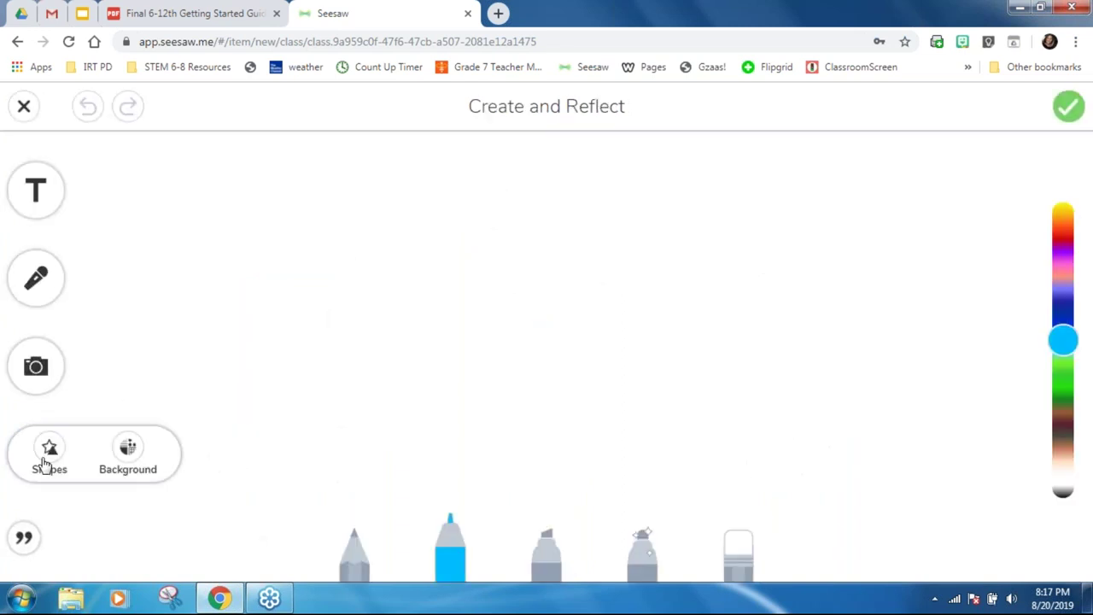
left_click(50, 457)
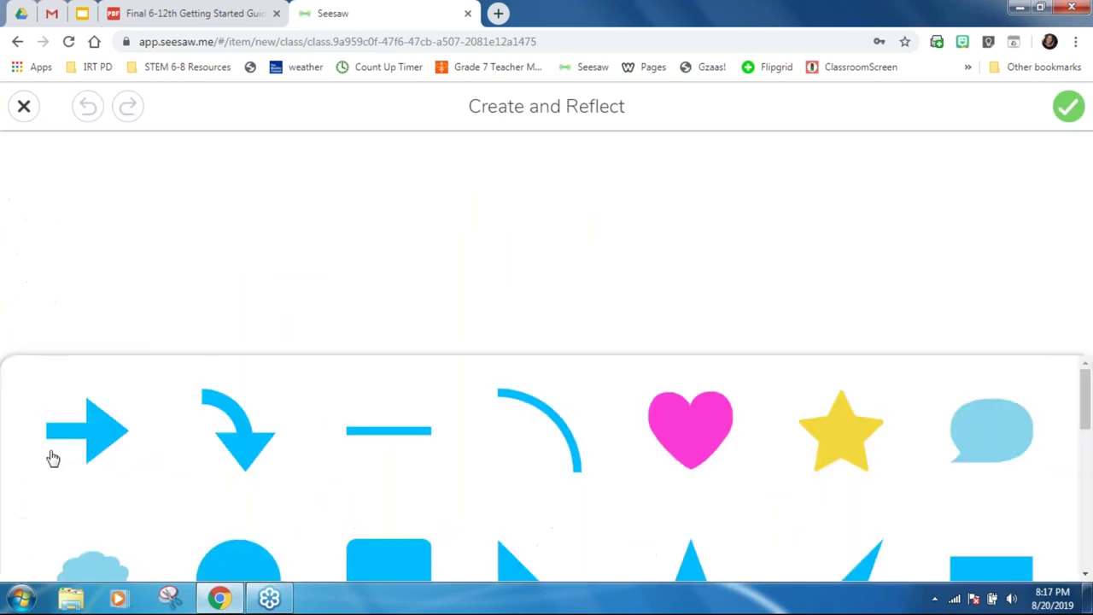
left_click(683, 440)
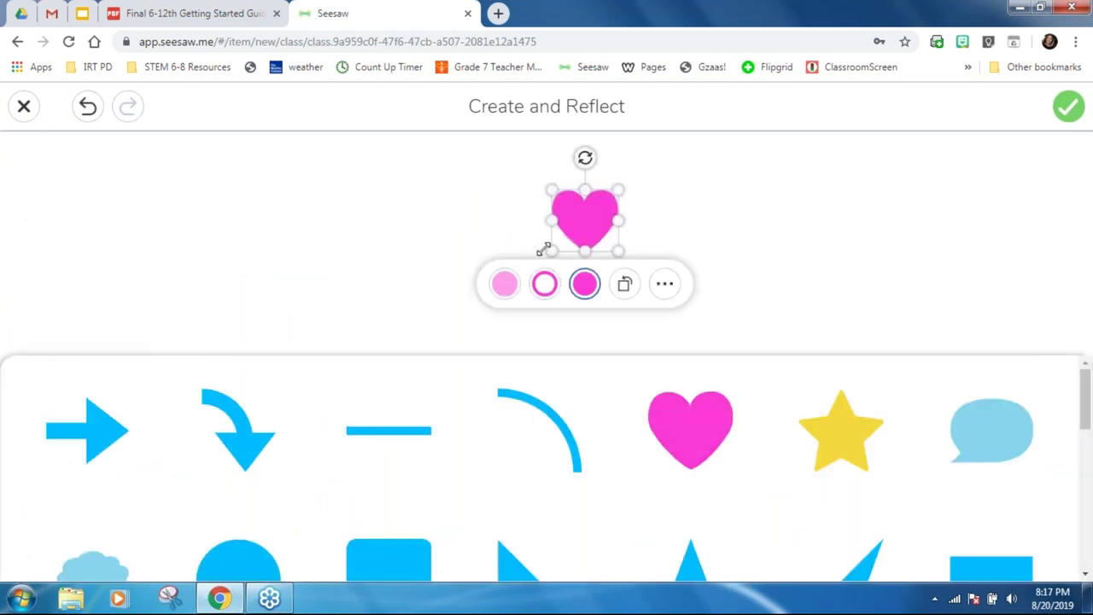
left_click_drag(619, 249, 746, 352)
left_click_drag(654, 282, 567, 307)
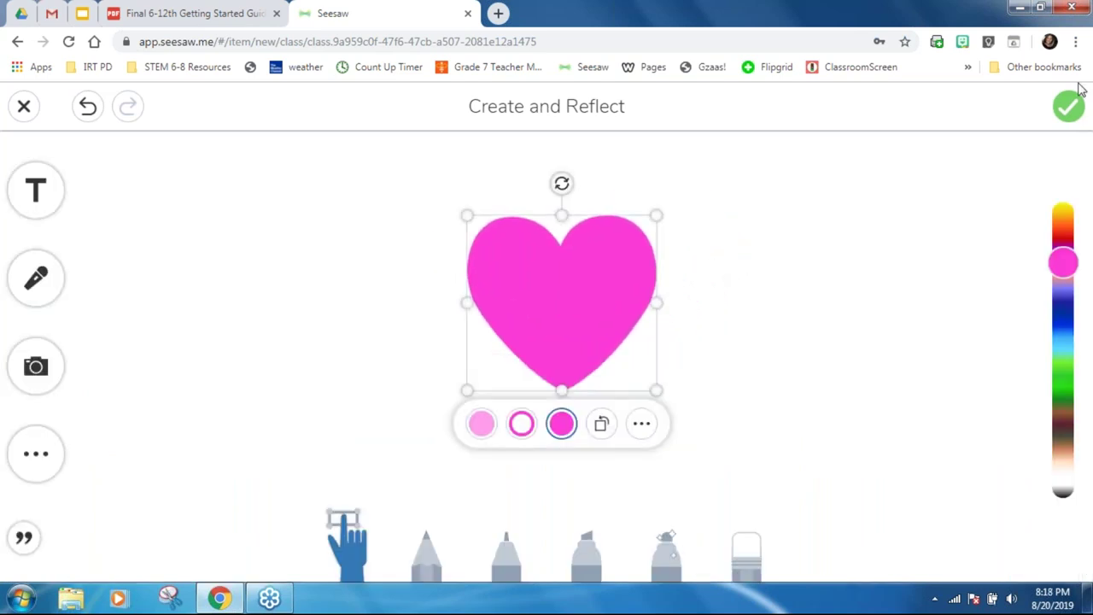
Finish the heart drawing and post it to Sample Student's journal.
left_click(1061, 116)
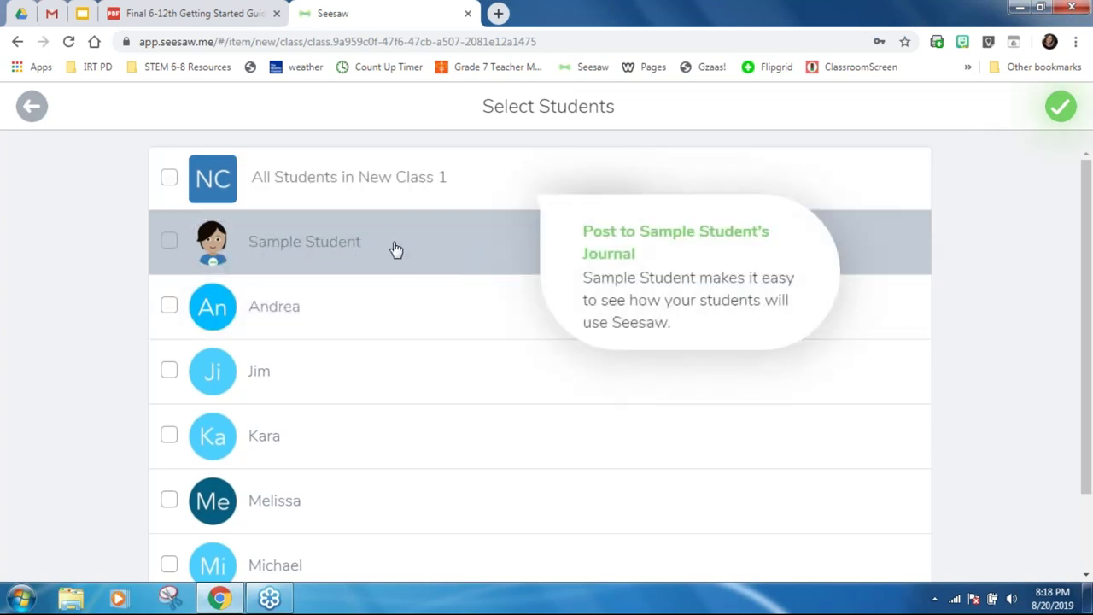
left_click(306, 253)
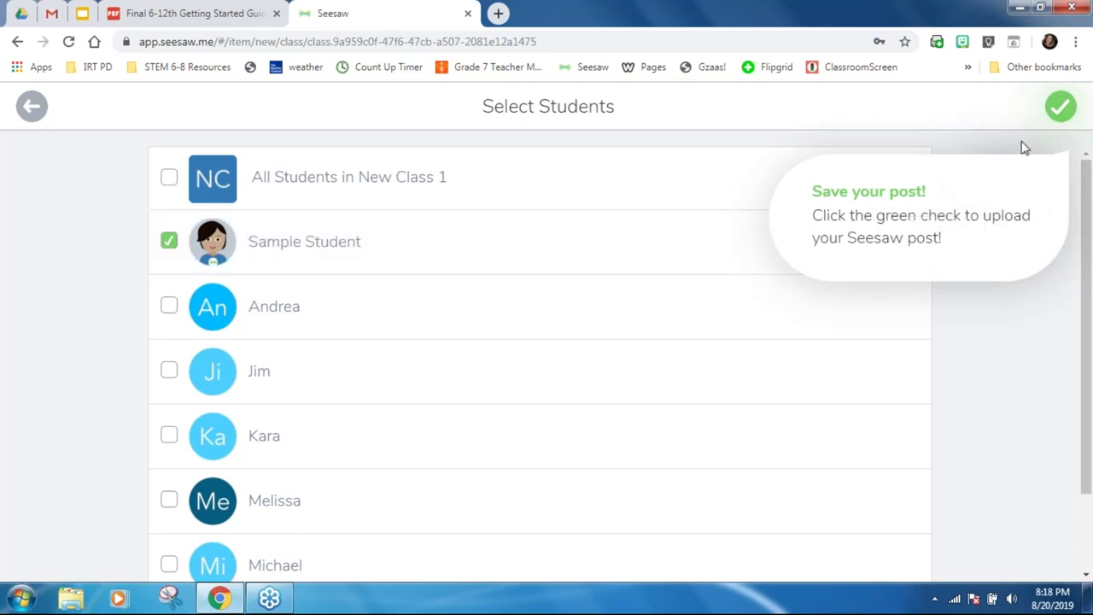
left_click(1060, 111)
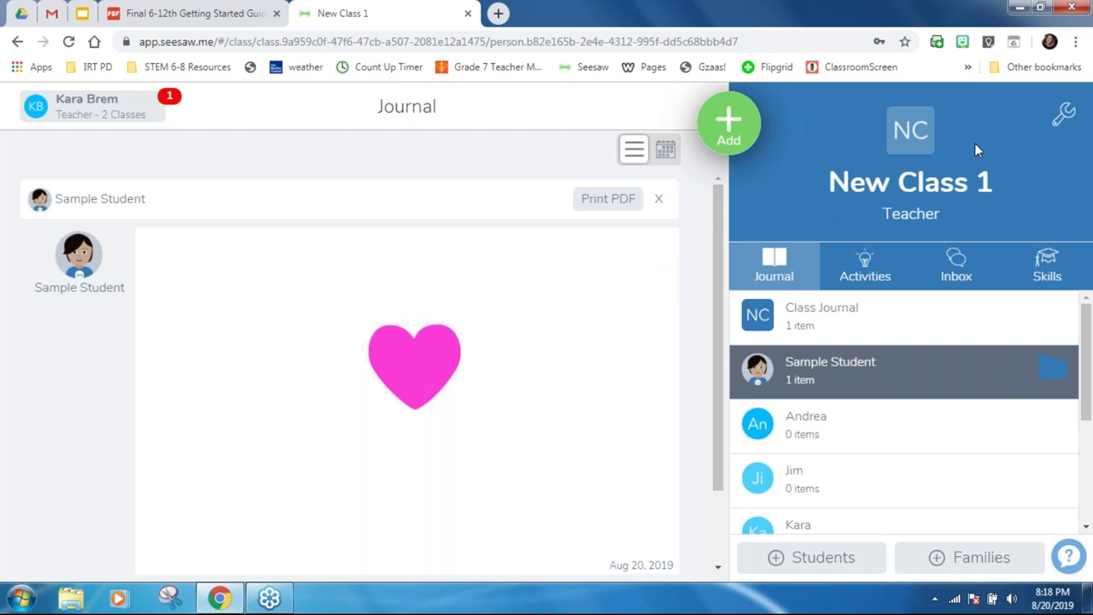
In the New Class 1 settings, turn New items require approval off and back on, and close the settings.
left_click(1063, 117)
left_click_drag(772, 204, 769, 295)
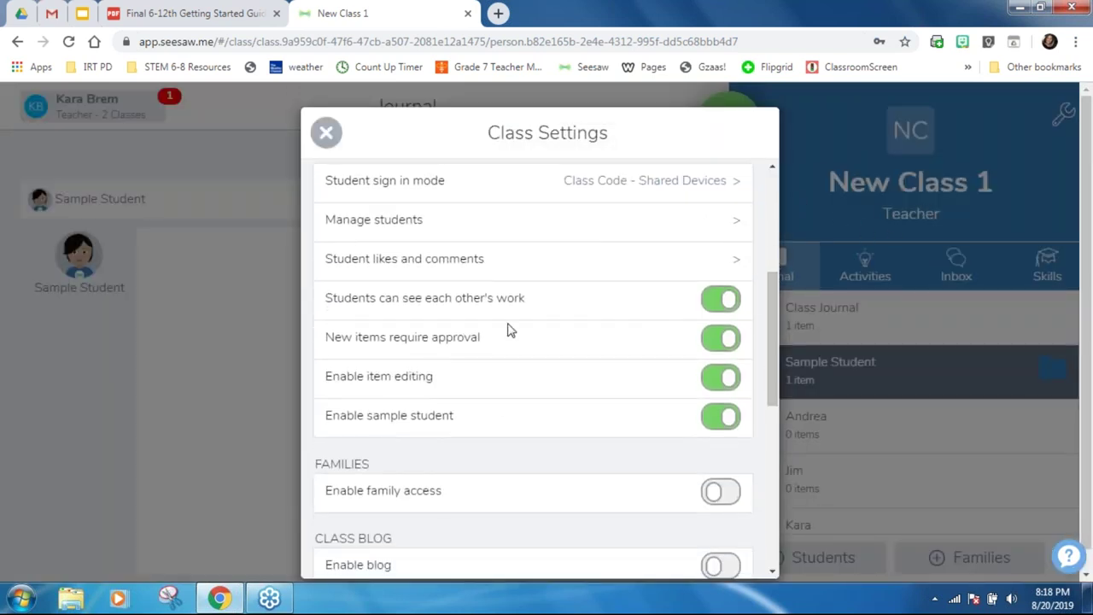
left_click(708, 344)
left_click(709, 345)
left_click(327, 134)
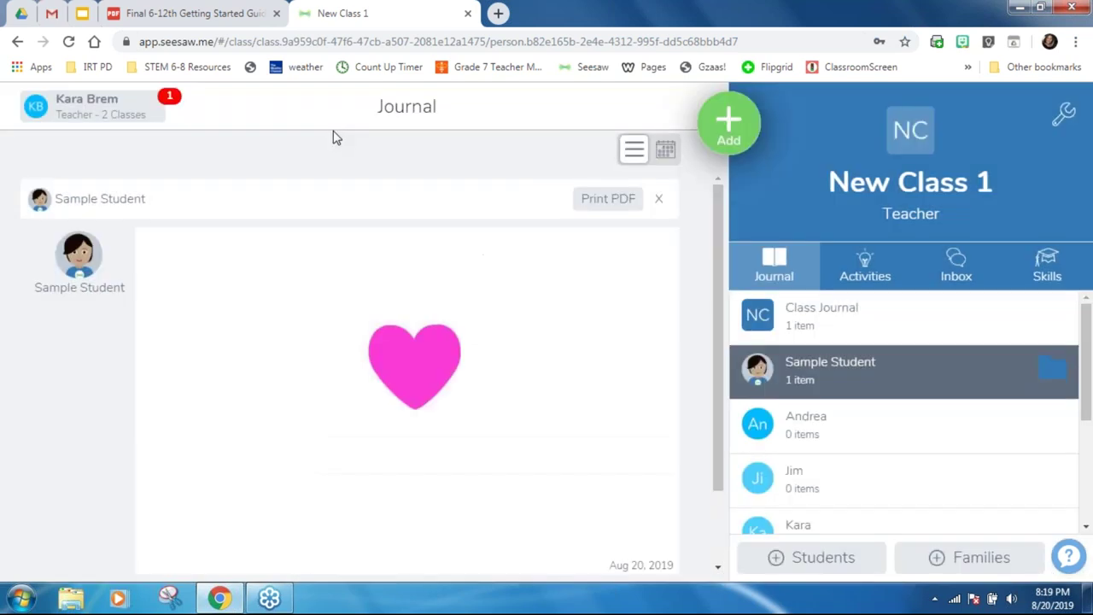
Return to the Getting Started Guide and read the remaining checklist items and Student Challenge Lessons 1 and 2.
left_click(210, 19)
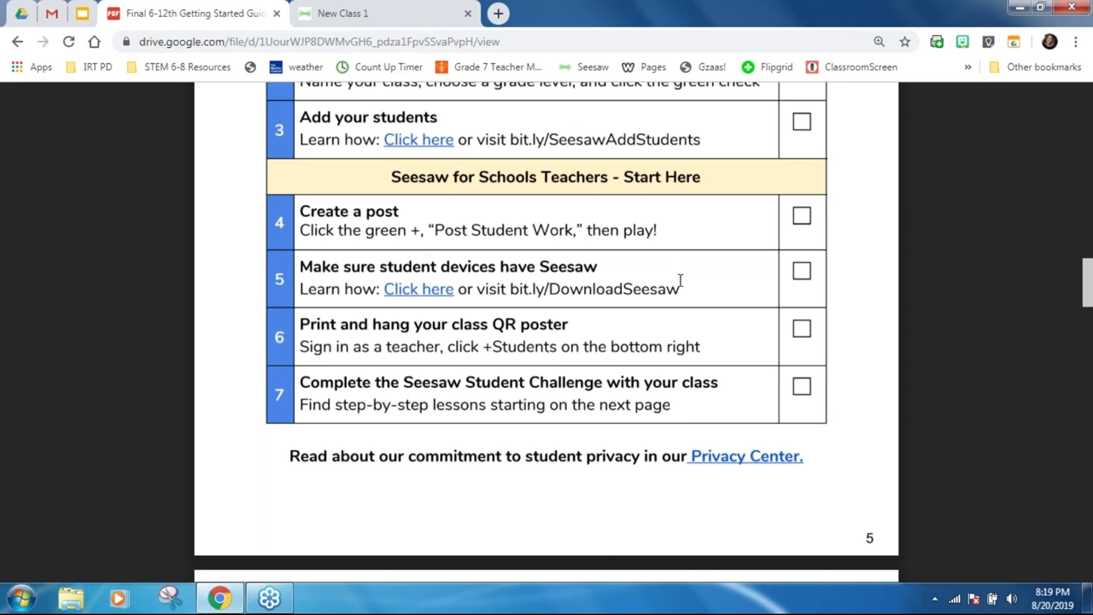
scroll(852, 293, "down", 3)
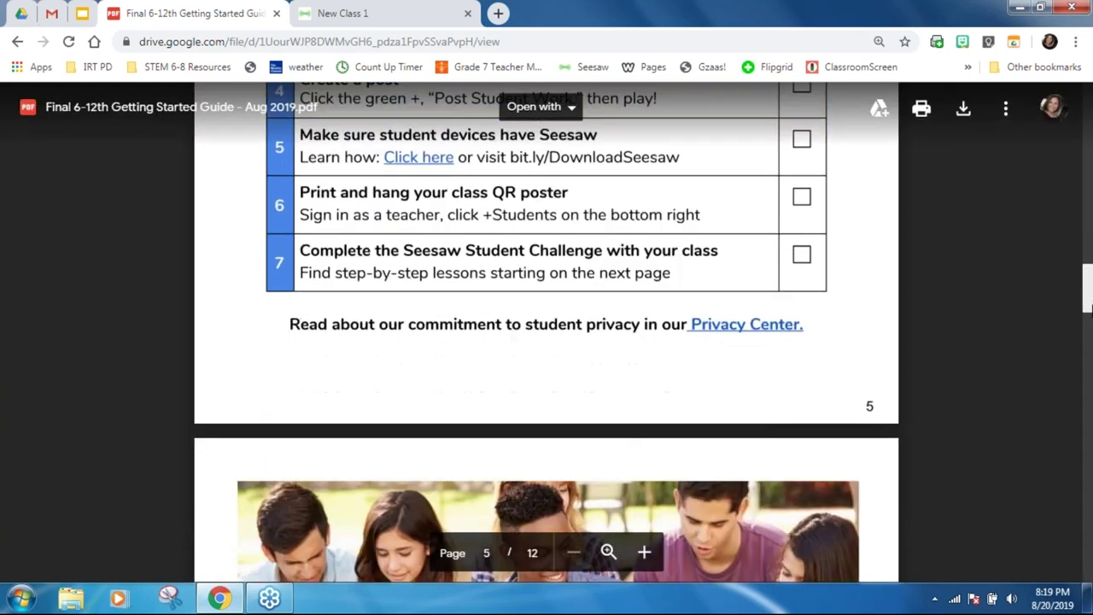
scroll(546, 333, "down", 9)
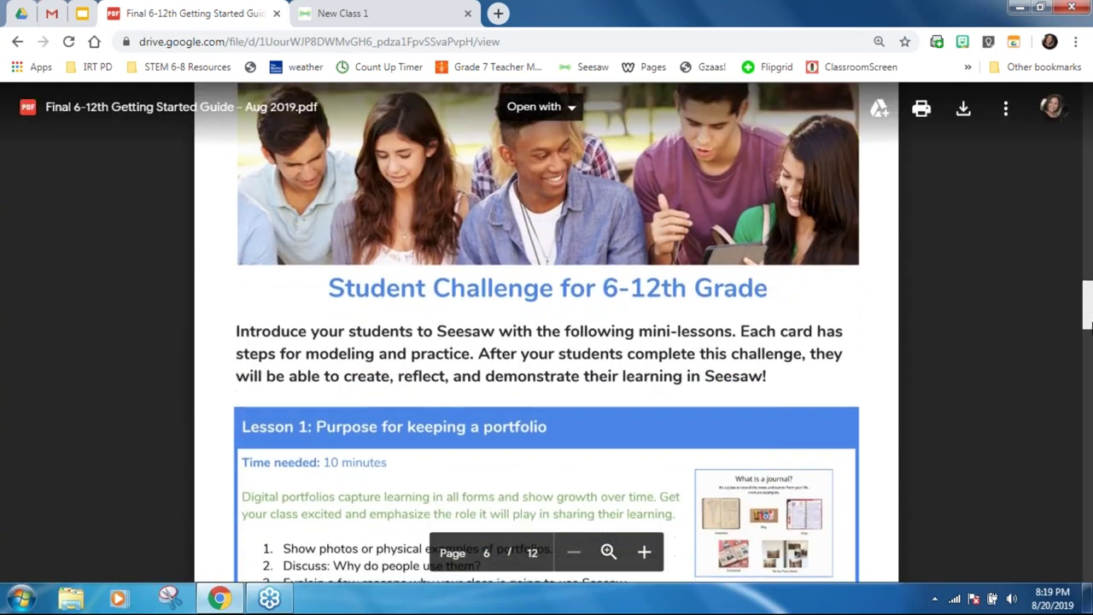
scroll(546, 333, "down", 4)
scroll(546, 333, "down", 2)
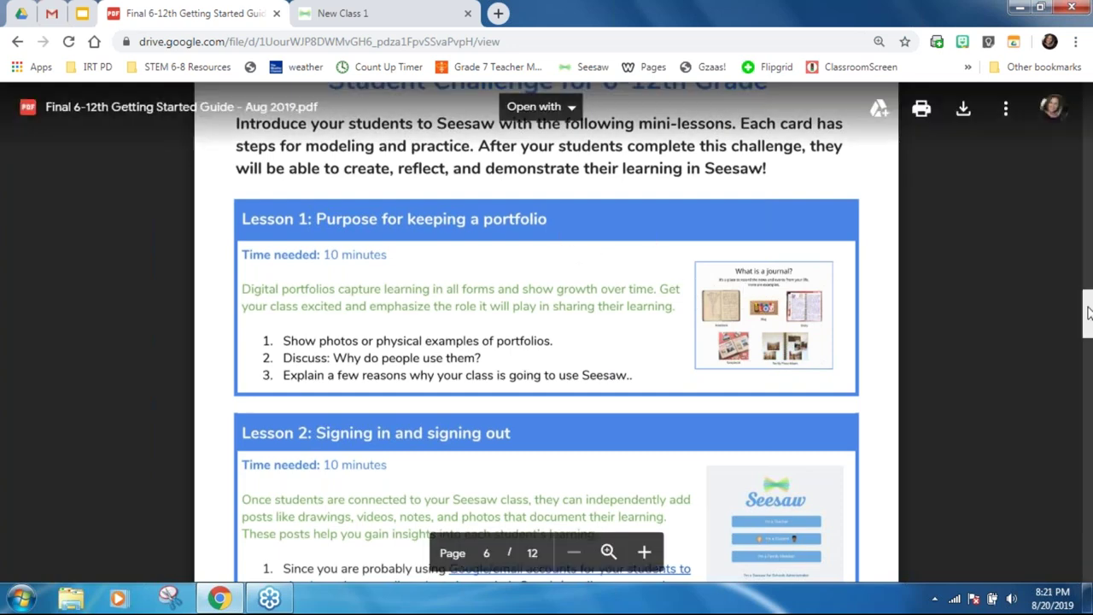
left_click_drag(1089, 318, 1090, 323)
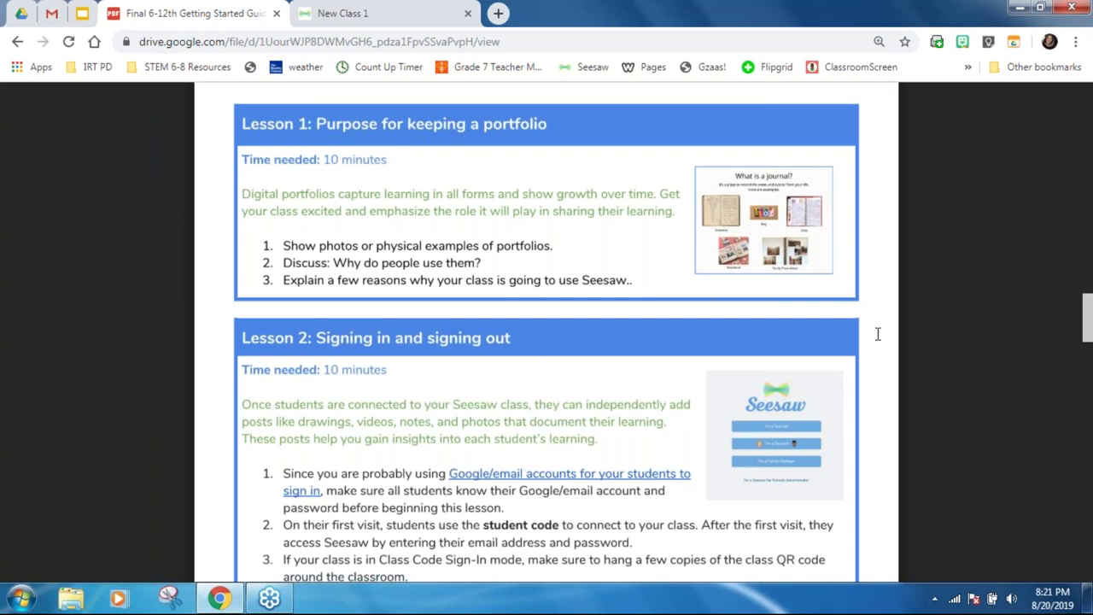
scroll(1071, 342, "down", 3)
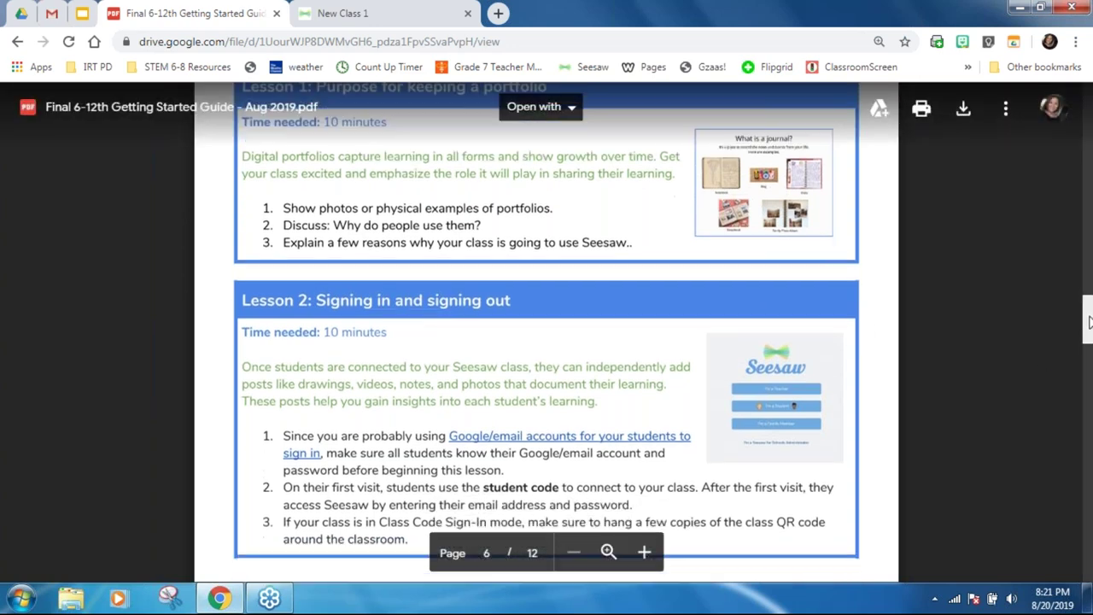
Read Student Challenge Lessons 3 to 6 and the Ideas for Your Classroom page in the guide.
left_click_drag(1089, 324, 1089, 340)
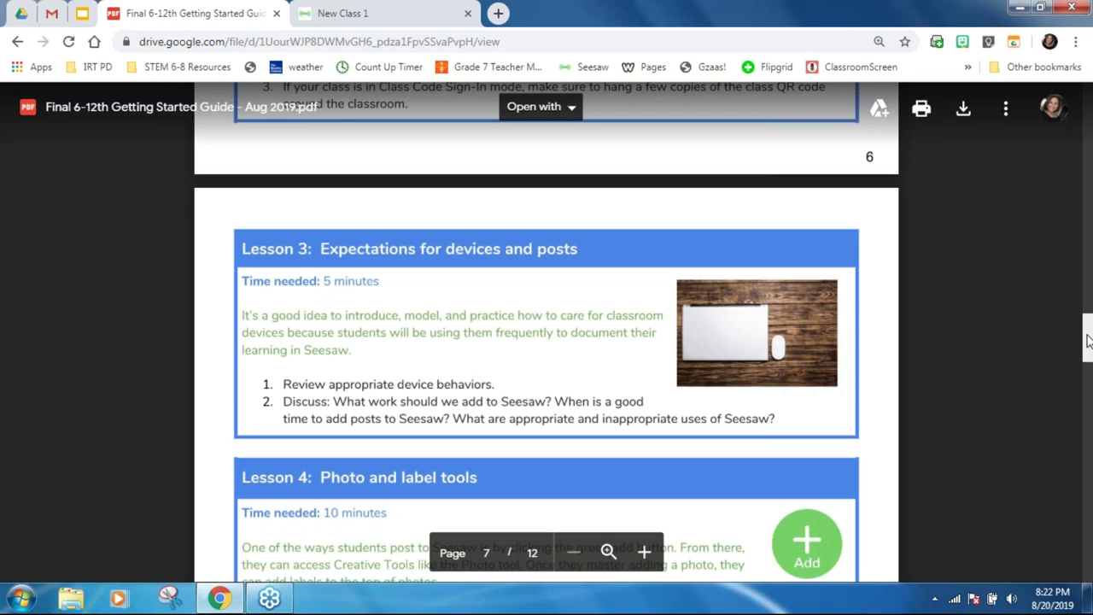
left_click_drag(1089, 342, 1086, 354)
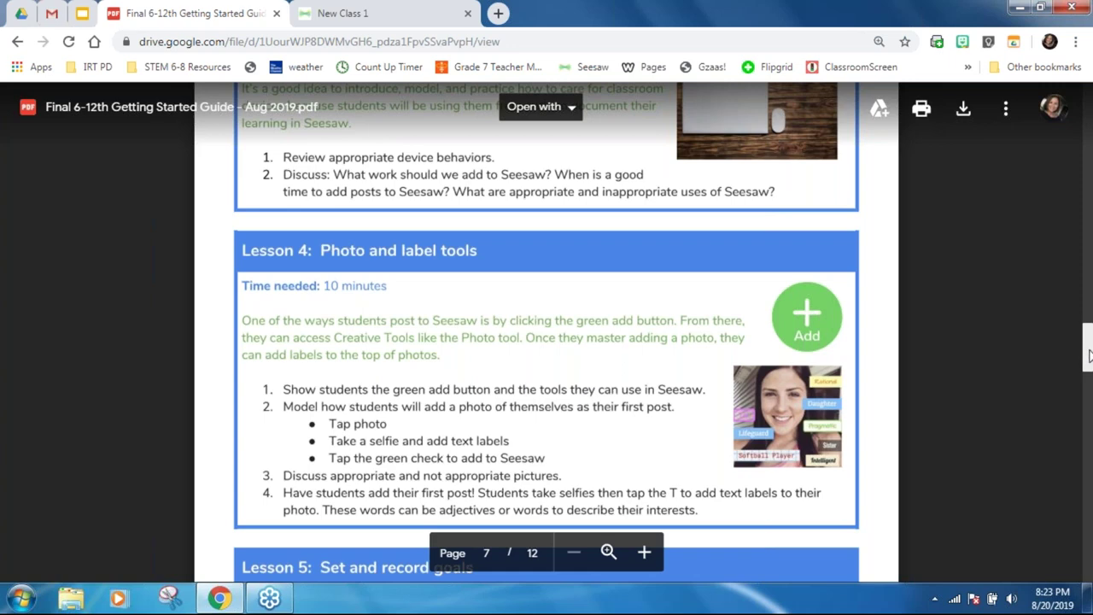
left_click_drag(1089, 357, 1087, 373)
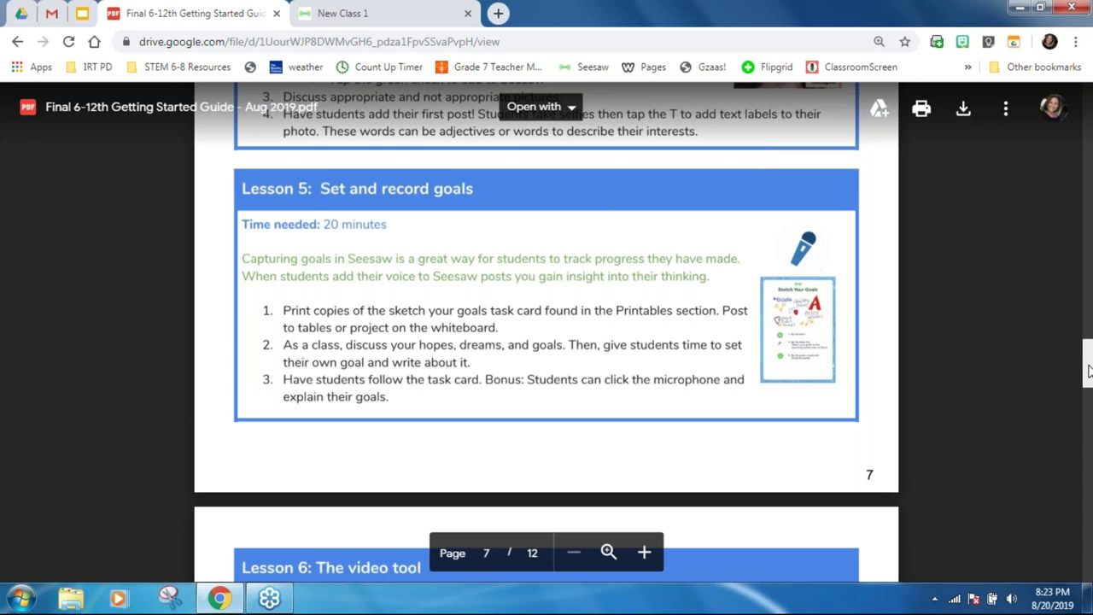
left_click_drag(1089, 368, 1089, 385)
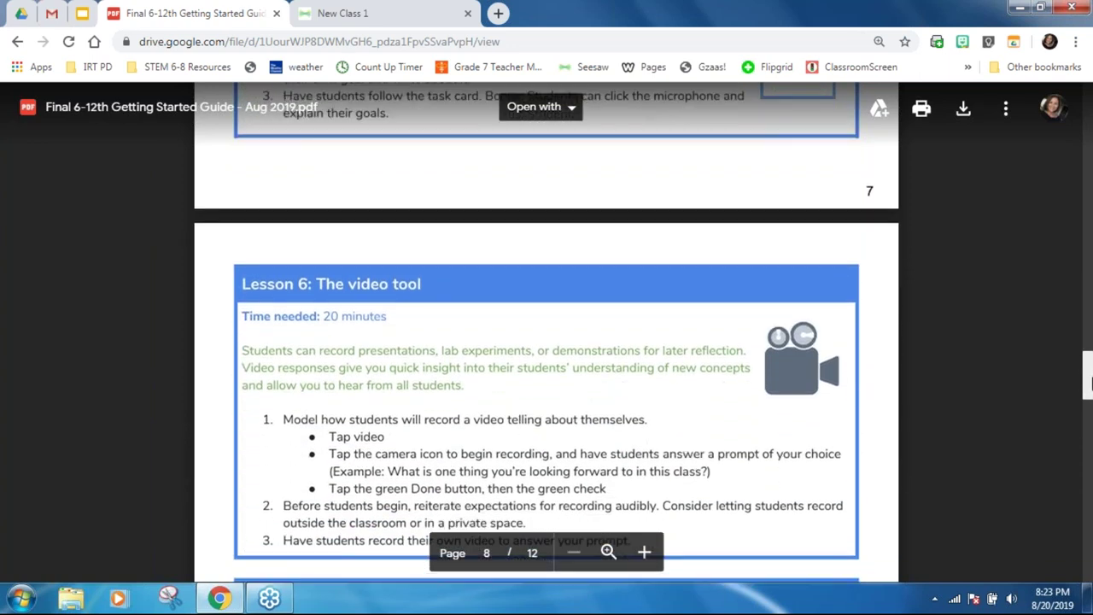
left_click_drag(1089, 384, 1089, 361)
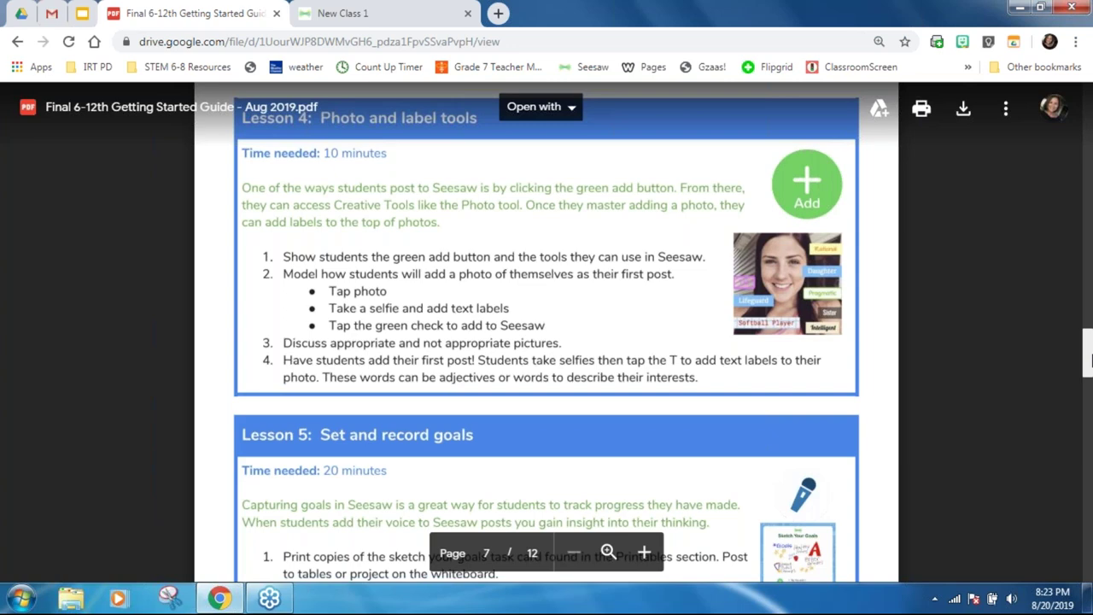
left_click_drag(1089, 360, 1089, 429)
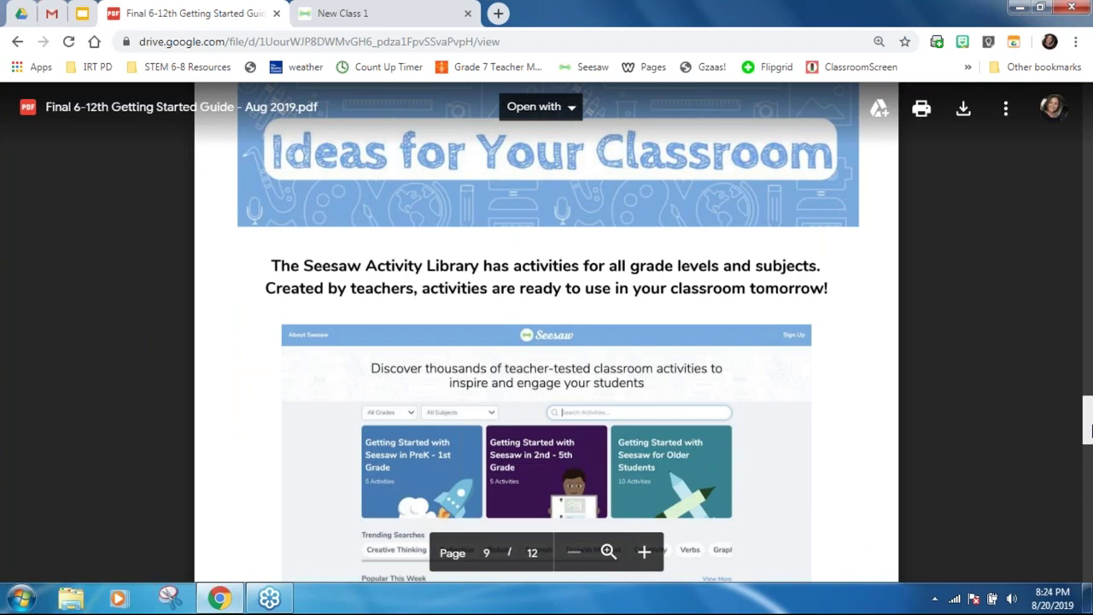
mouse_move(1089, 432)
left_mouse_down()
mouse_move(1088, 571)
mouse_move(1088, 352)
left_mouse_up()
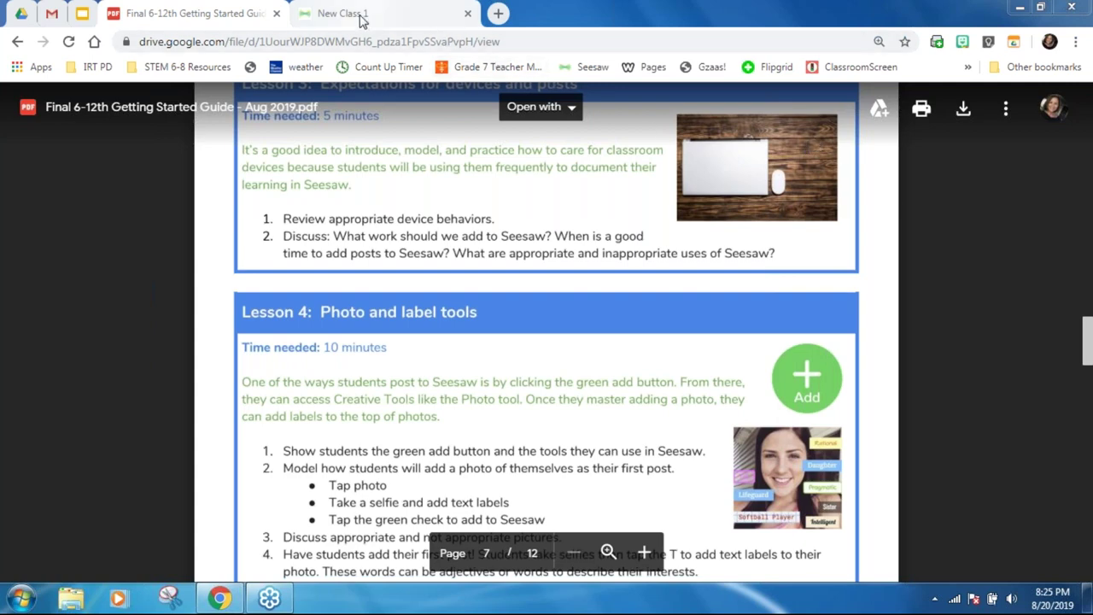
Switch to the Google Slides presentation and advance to the Connecting Families section.
left_click(82, 15)
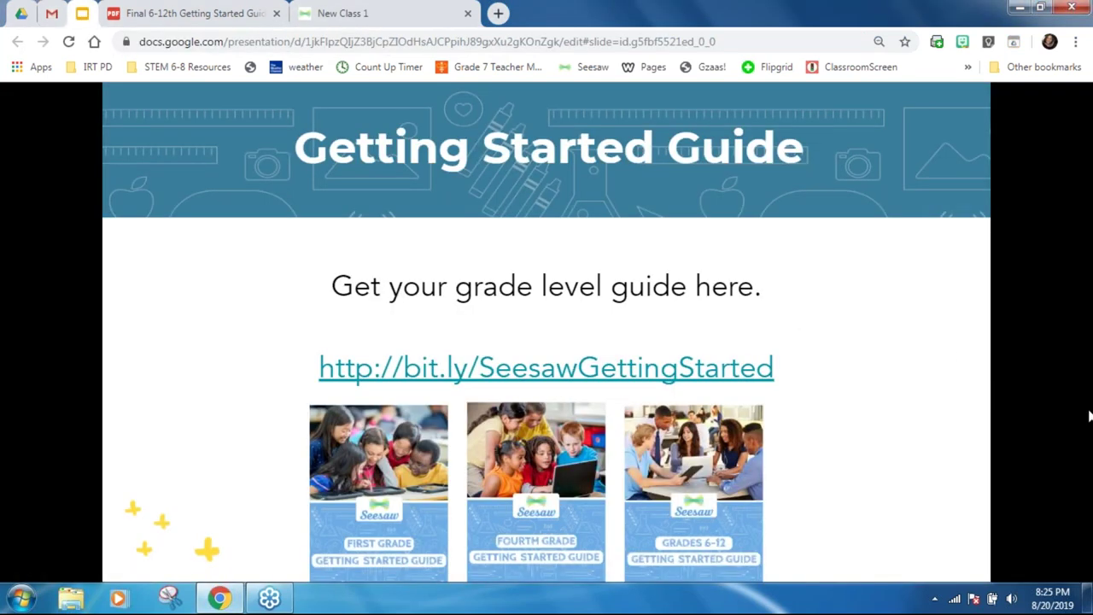
key("Right")
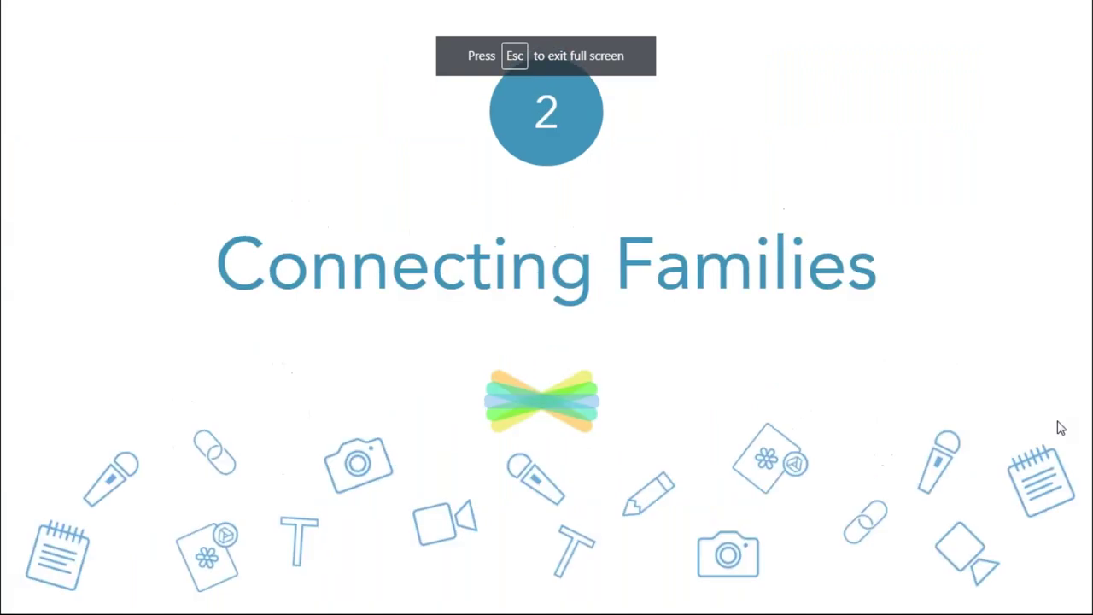
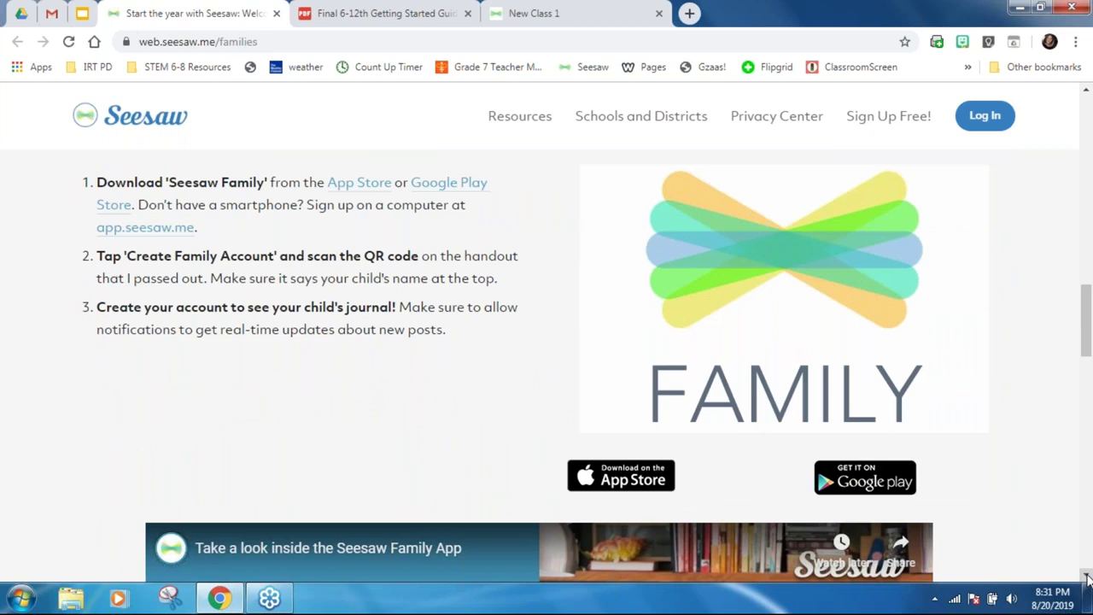
Read the rest of the Seesaw families page, from the Family App video to adding another child, and return to its beginning.
scroll(1088, 578, "down", 4)
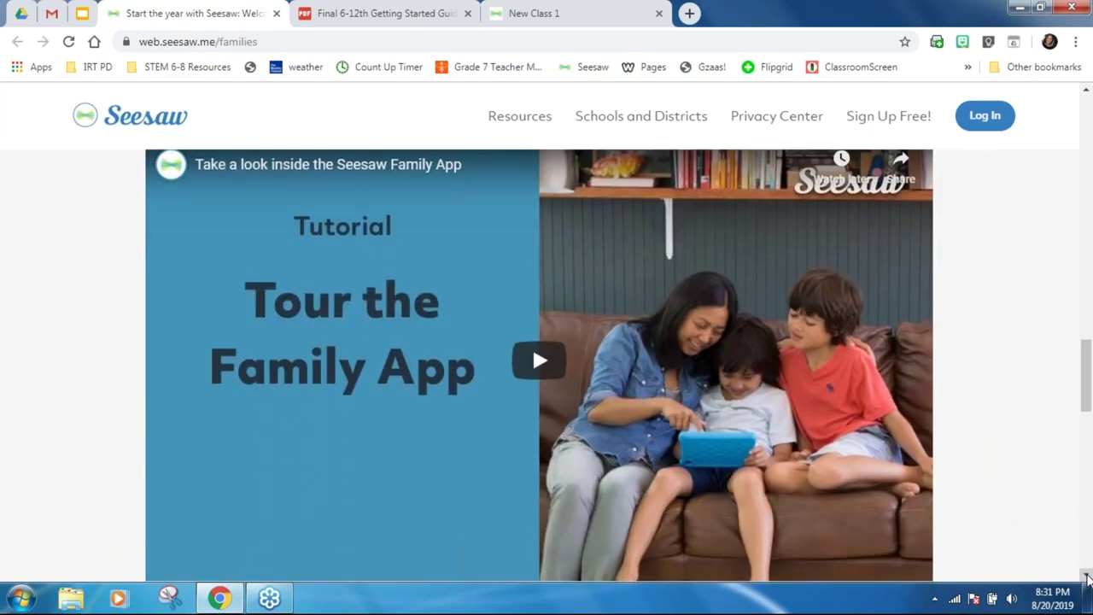
scroll(1087, 578, "down", 2)
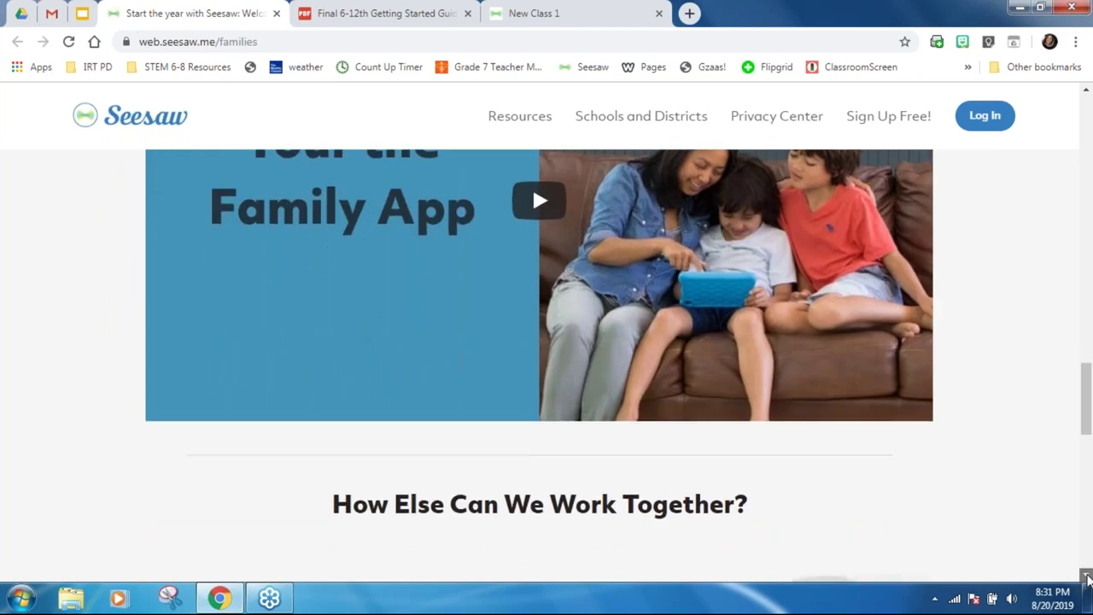
scroll(1087, 578, "down", 4)
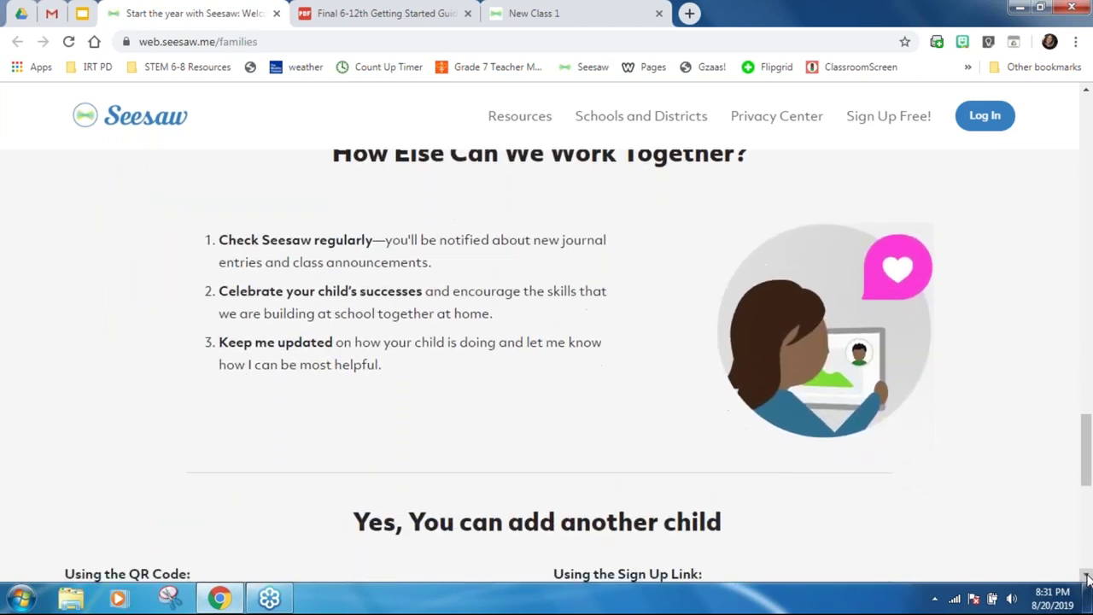
scroll(1088, 579, "down", 4)
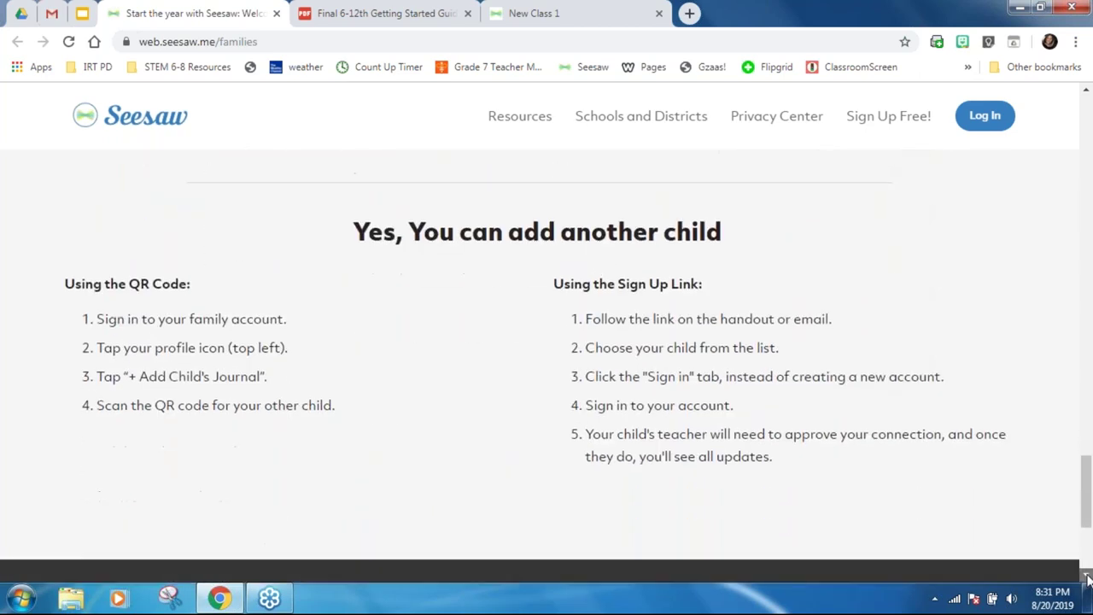
left_click_drag(1087, 530, 1089, 151)
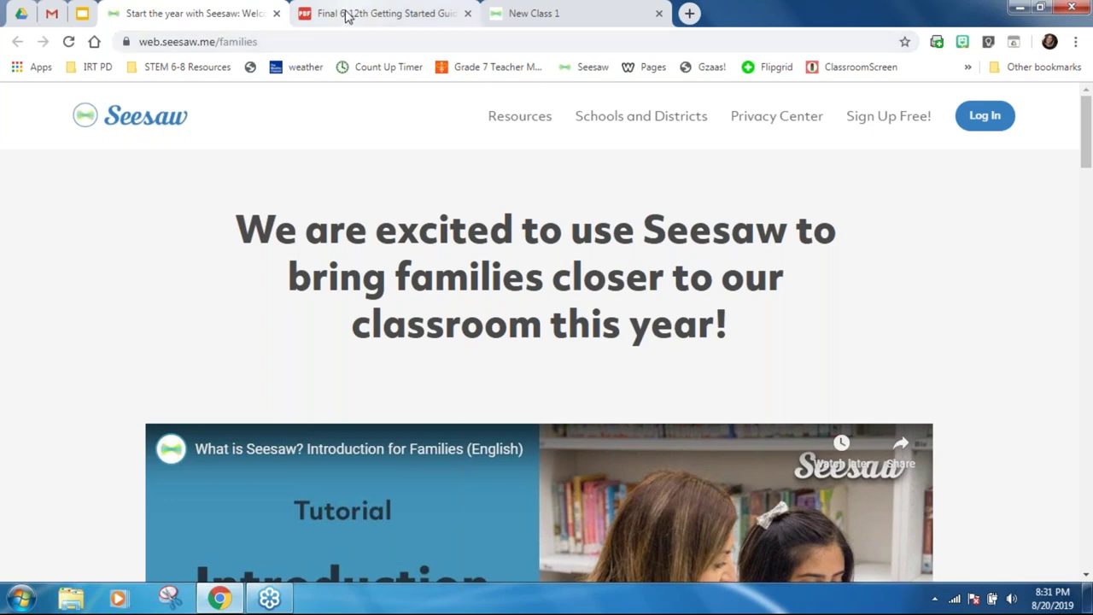
Switch to the Google Slides presentation, advance to the Seesaw's Activity Library section and exit the slideshow.
left_click(82, 15)
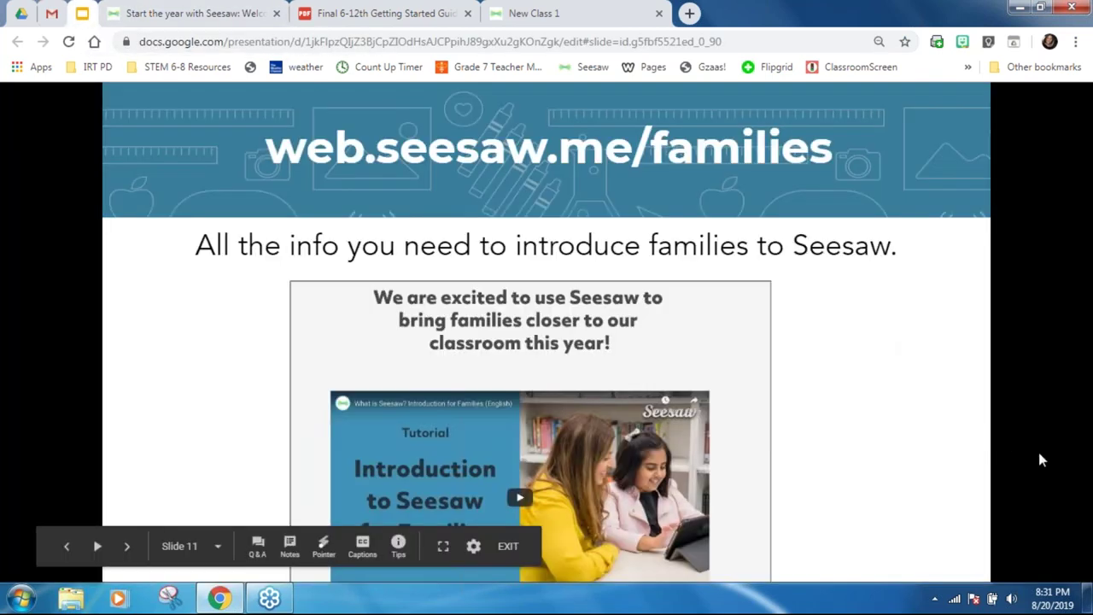
left_click(922, 461)
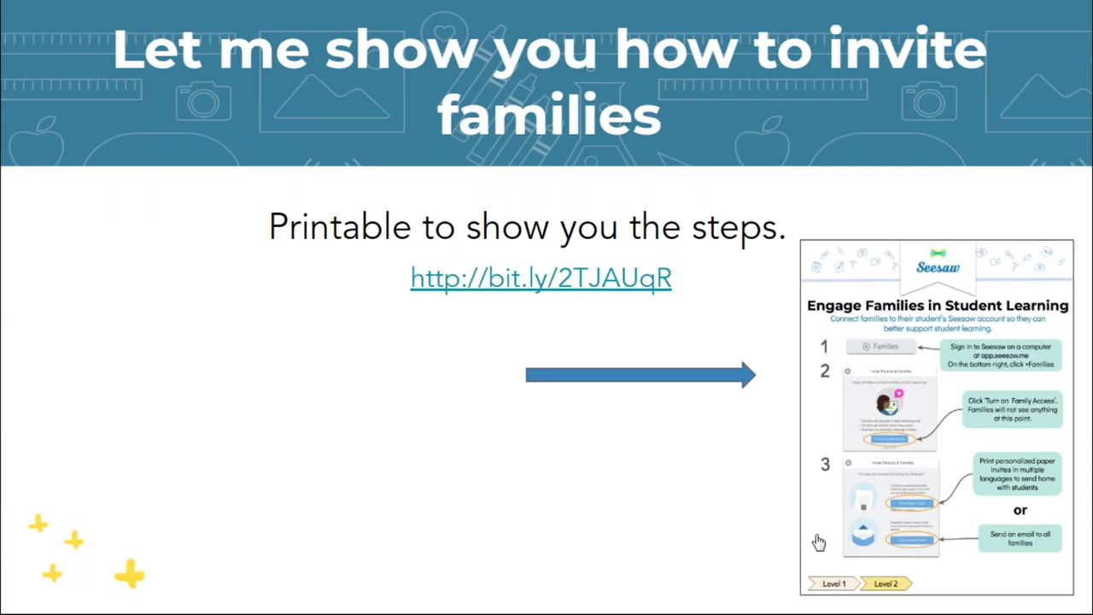
left_click(658, 457)
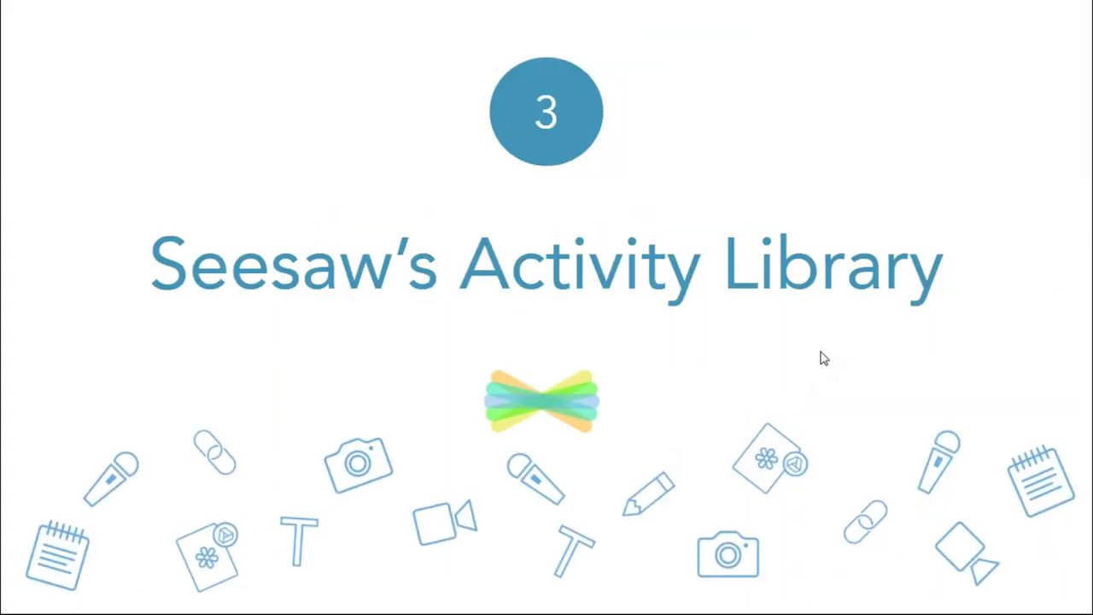
key("Escape")
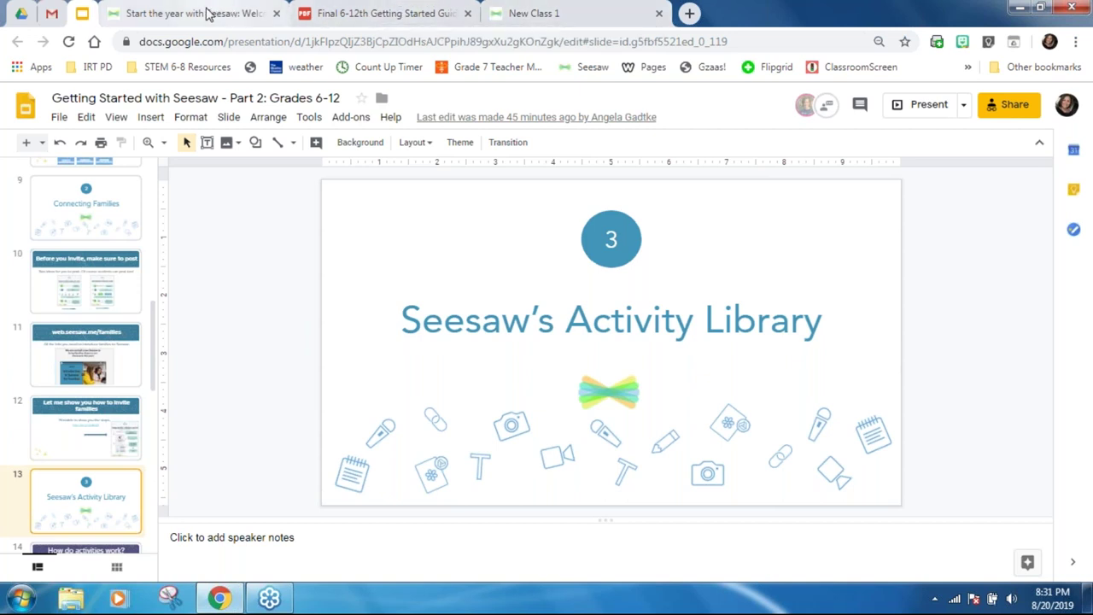
Switch to New Class 1 in Seesaw, open the Activity Library from its activities and browse the Getting Started collections.
left_click(543, 13)
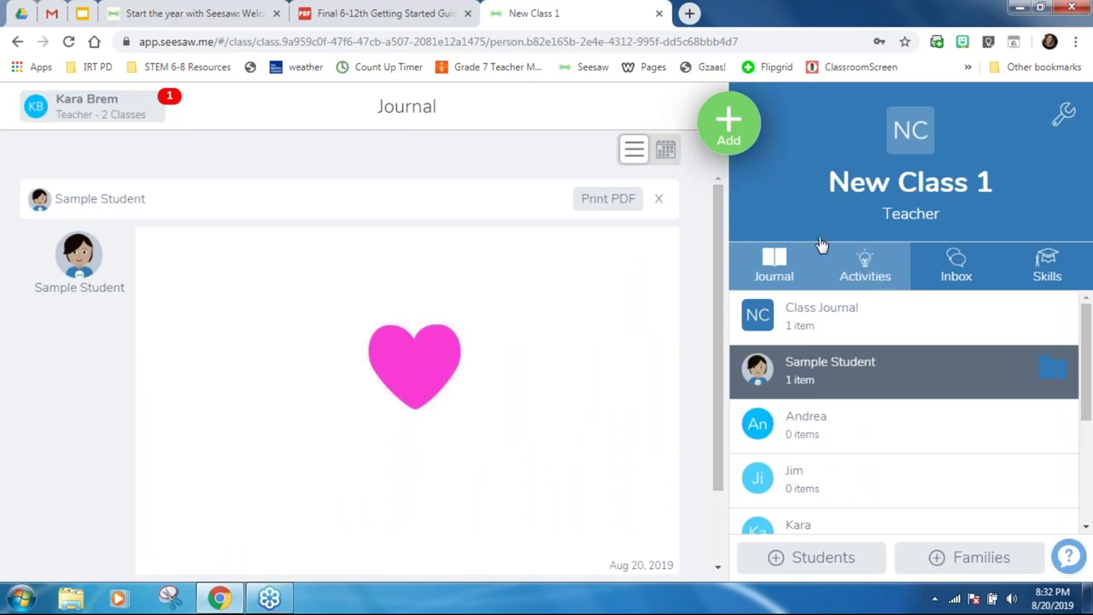
left_click(736, 128)
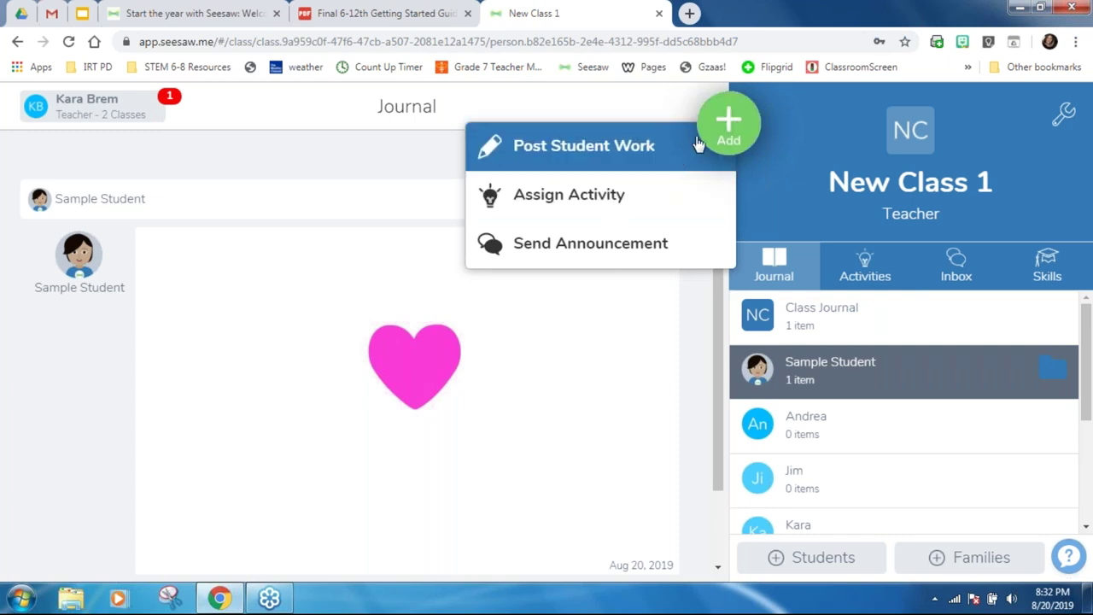
left_click(871, 275)
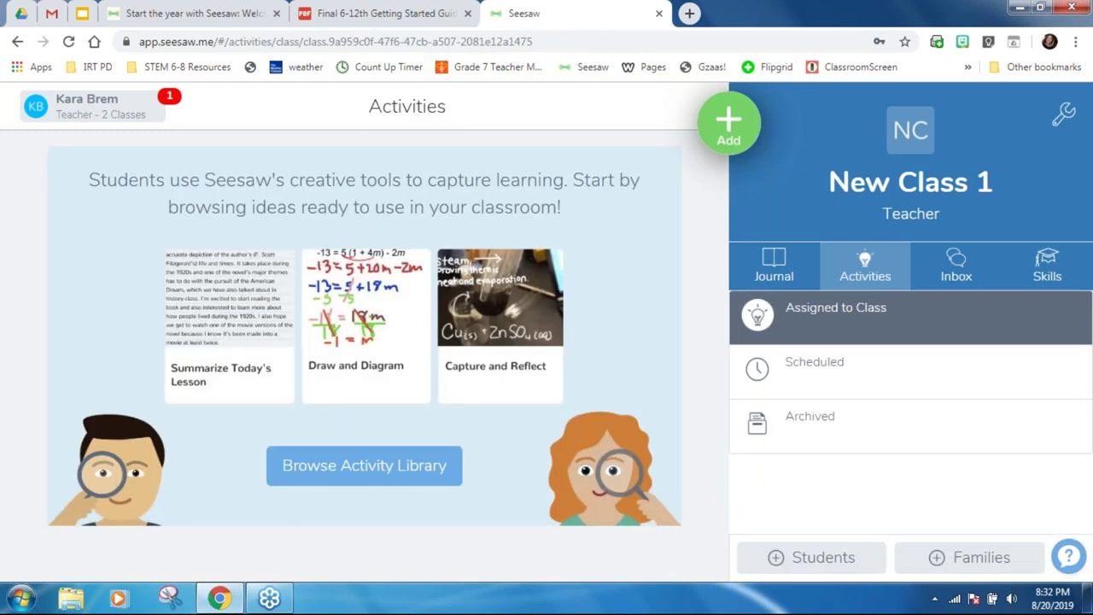
left_click(413, 477)
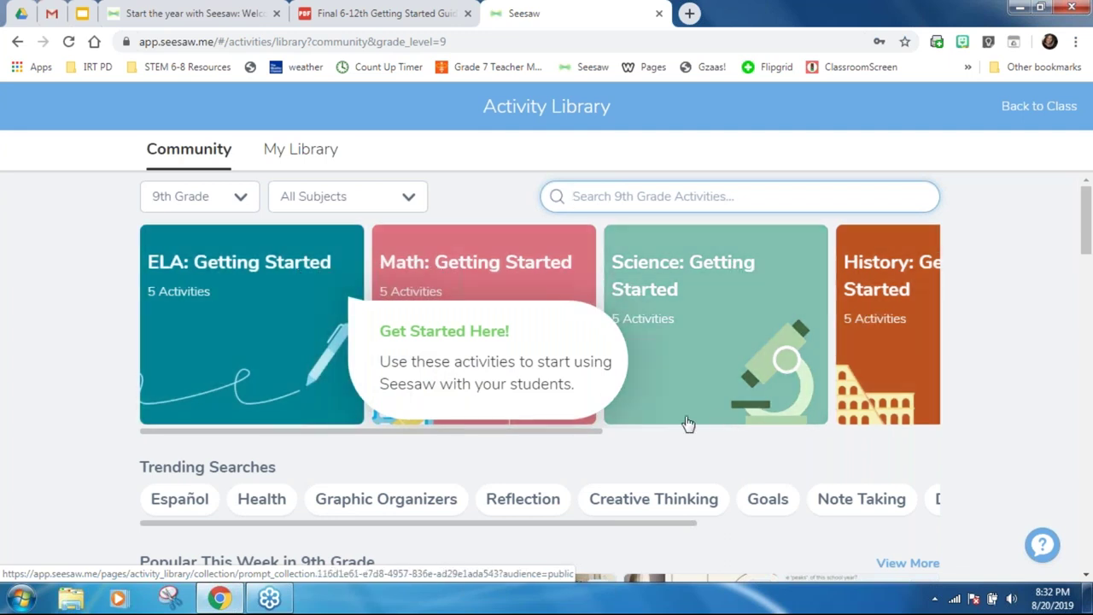
left_click_drag(588, 437, 1036, 362)
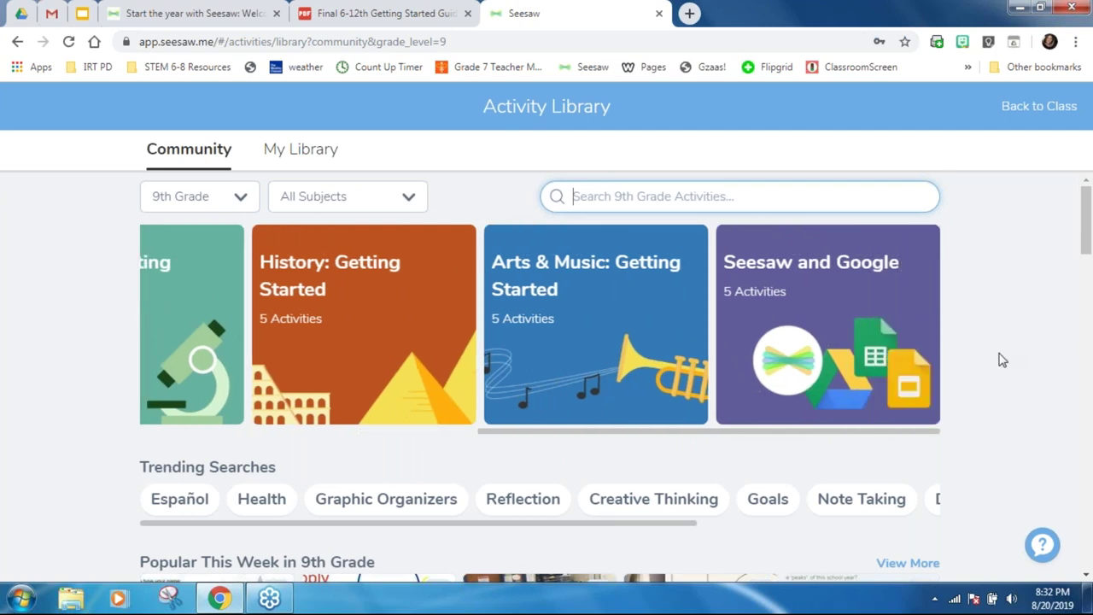
scroll(683, 385, "left", 5)
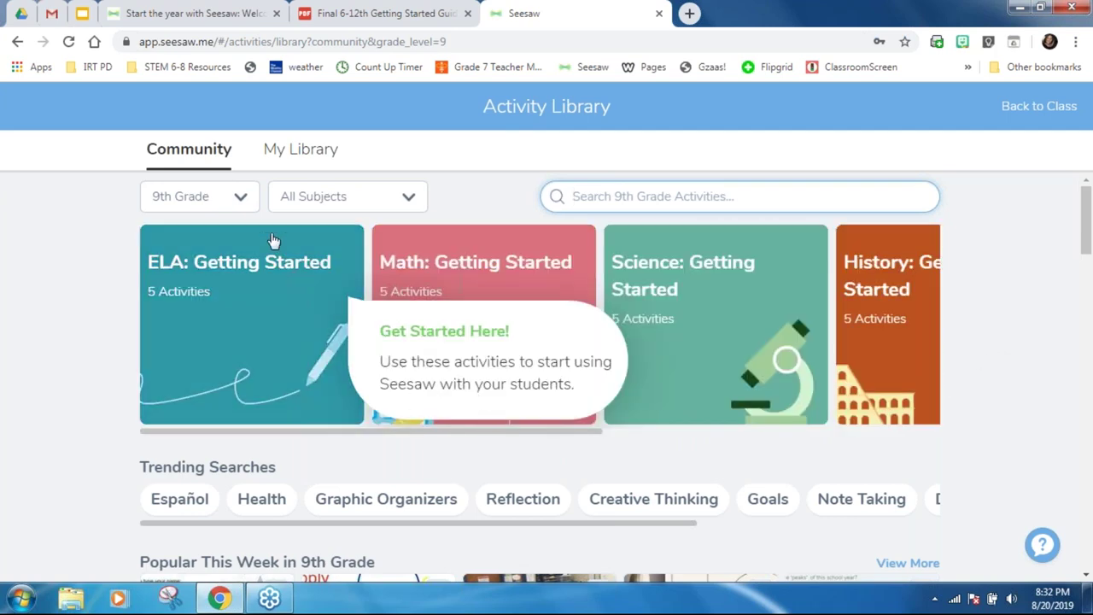
Filter the community activities by 4th Grade, and change the filter to 7th Grade Computer Science.
left_click(240, 199)
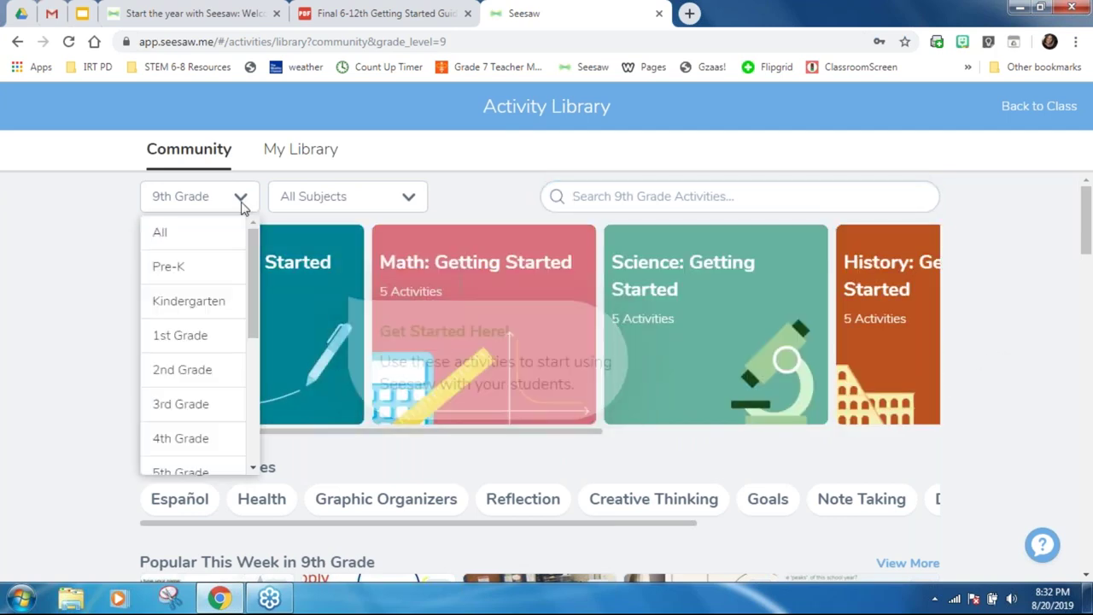
left_click(194, 436)
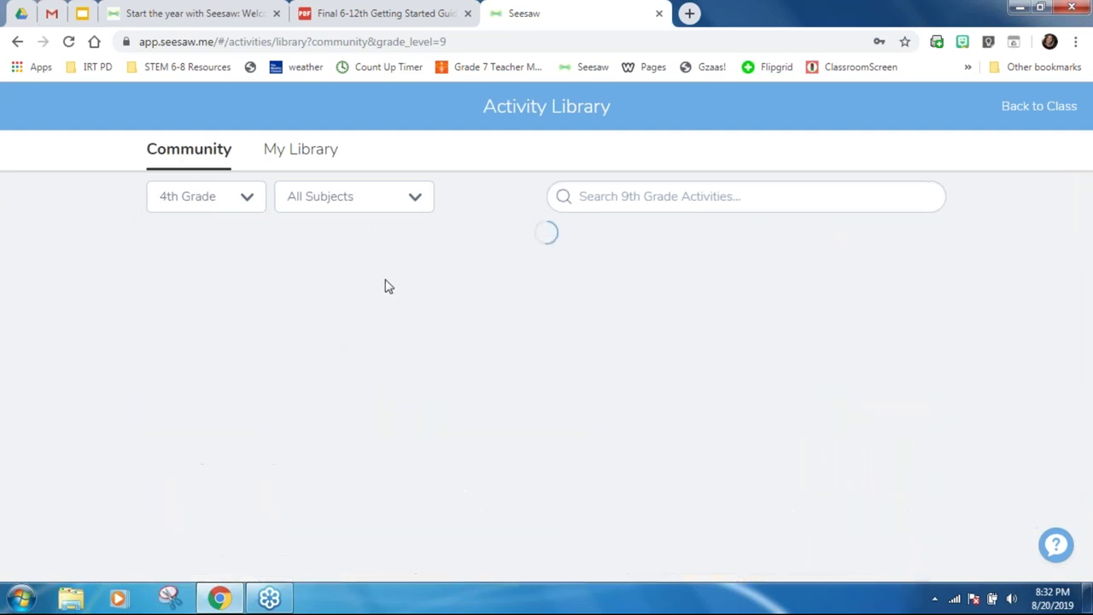
left_click(242, 199)
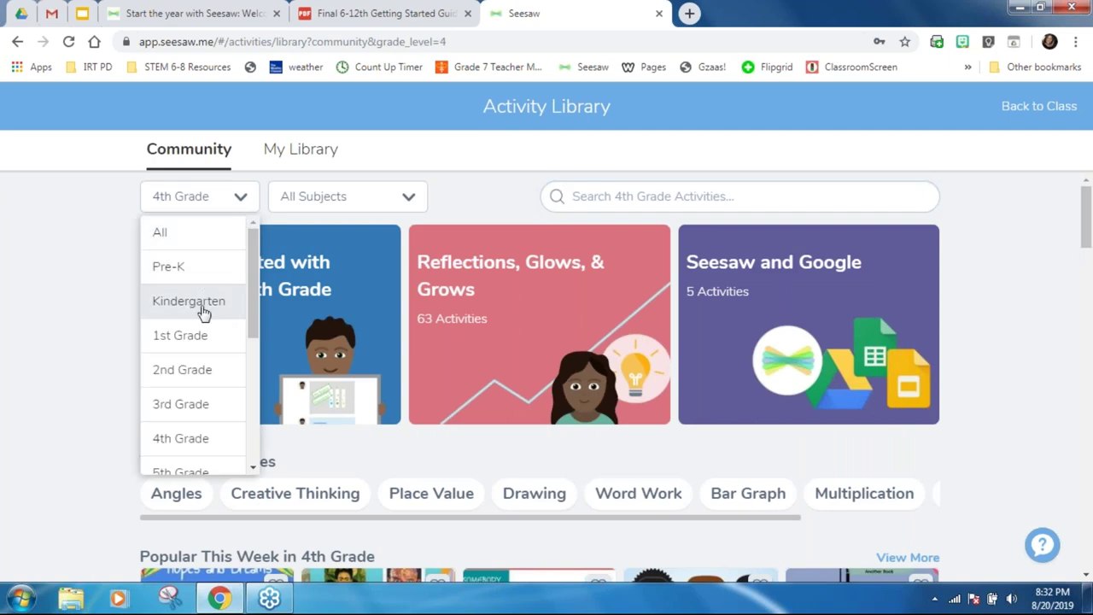
scroll(251, 452, "down", 3)
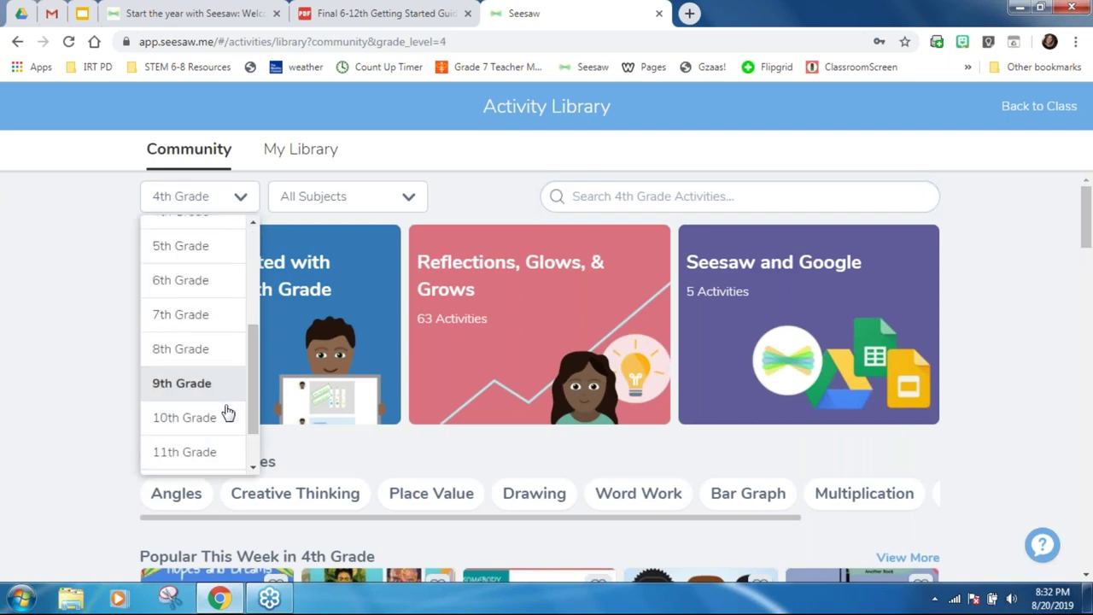
left_click(217, 316)
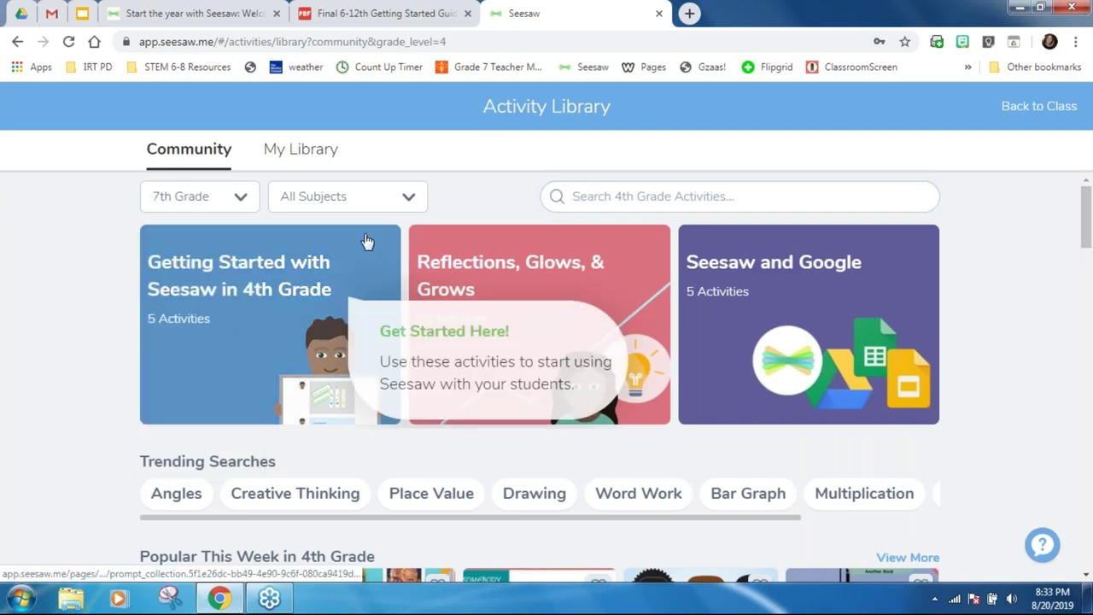
left_click(407, 200)
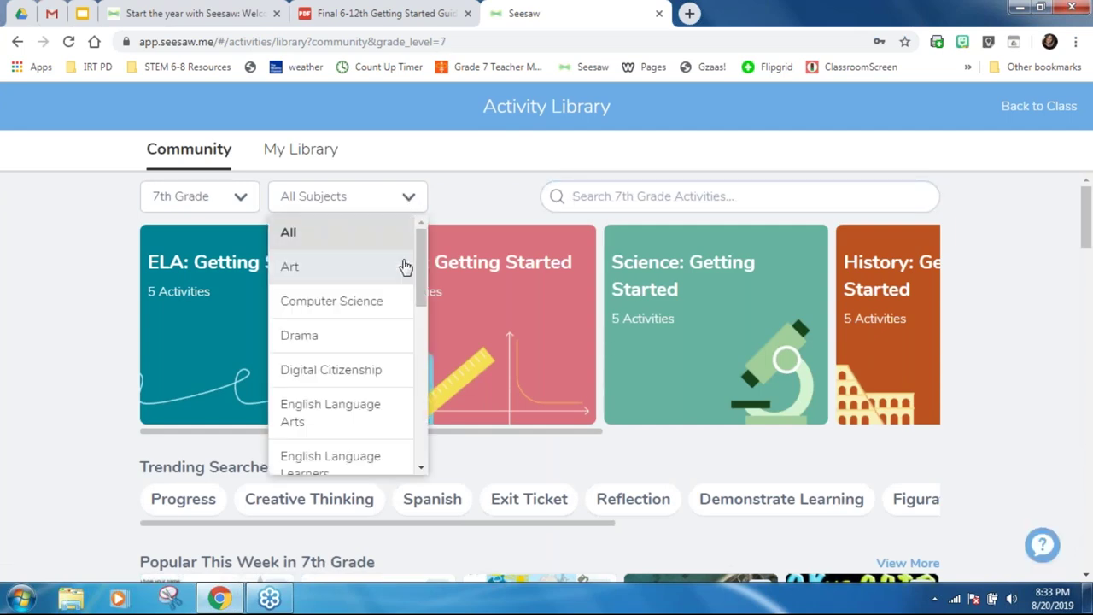
left_click(414, 301)
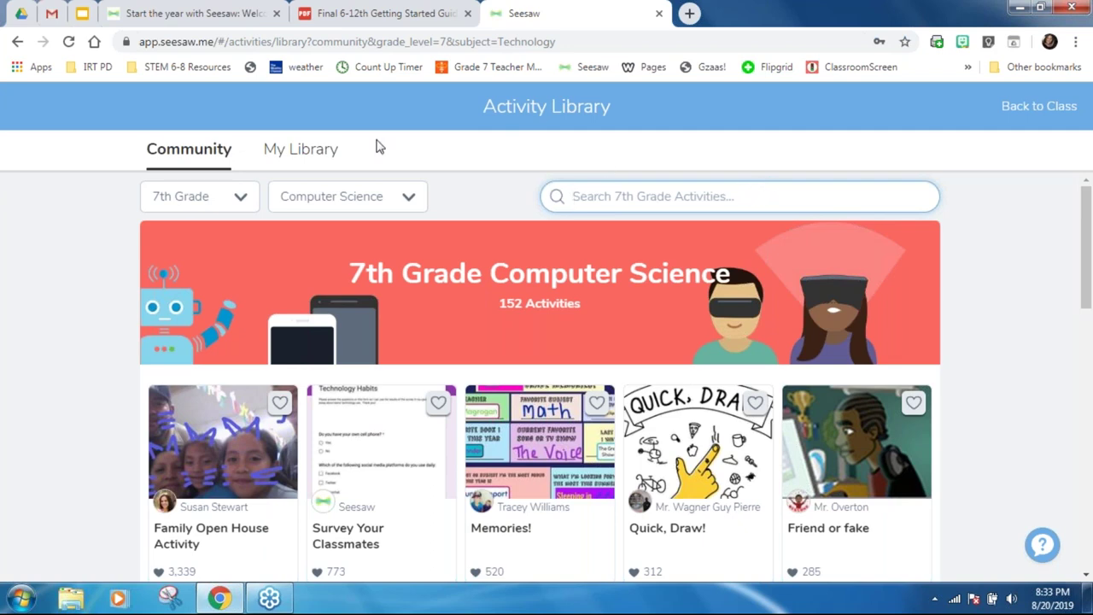
Reset the community library, open Share What's Happening from the Math: Getting Started collection and save it to My Library.
left_click(201, 162)
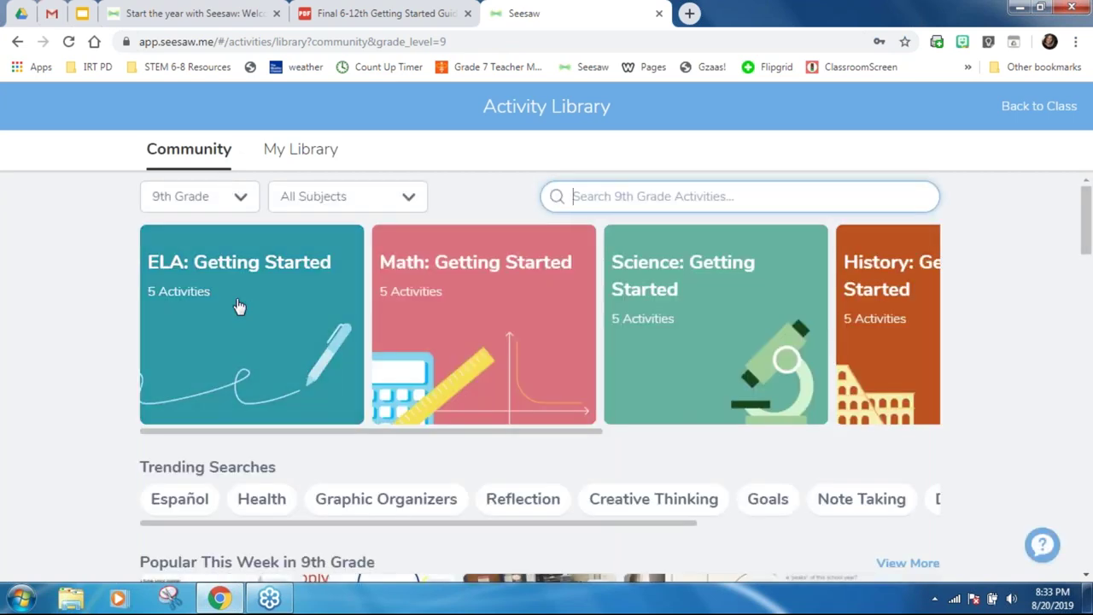
left_click(413, 329)
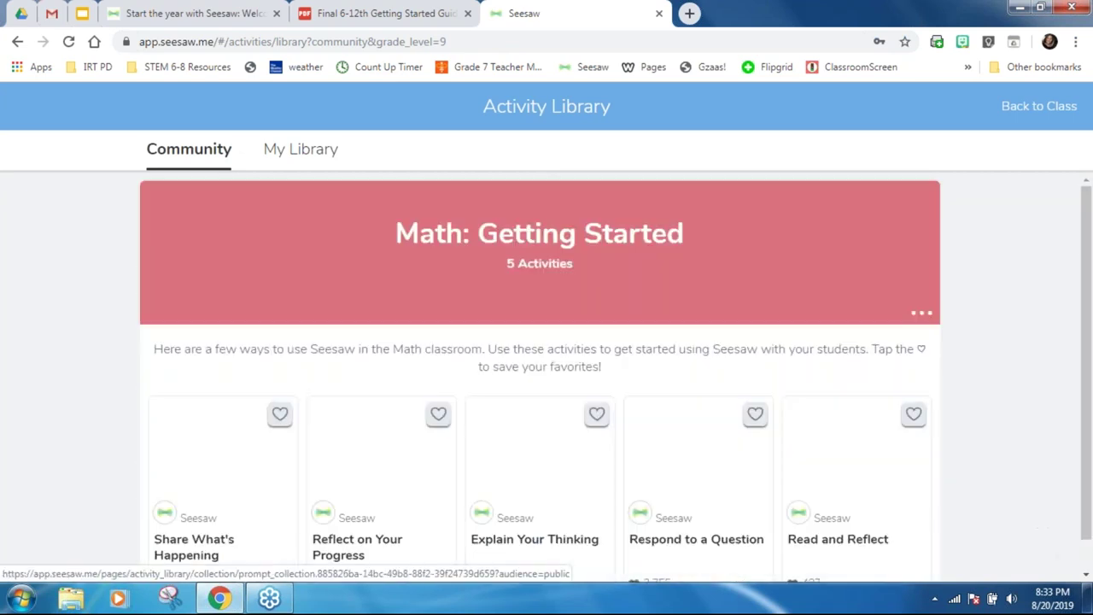
left_click(227, 475)
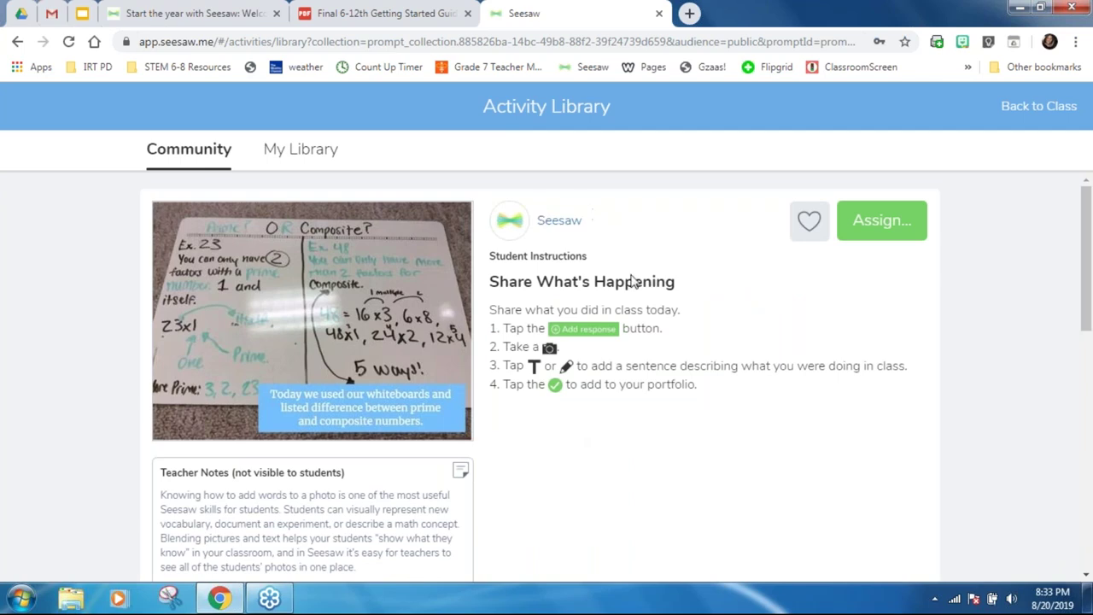
left_click(809, 224)
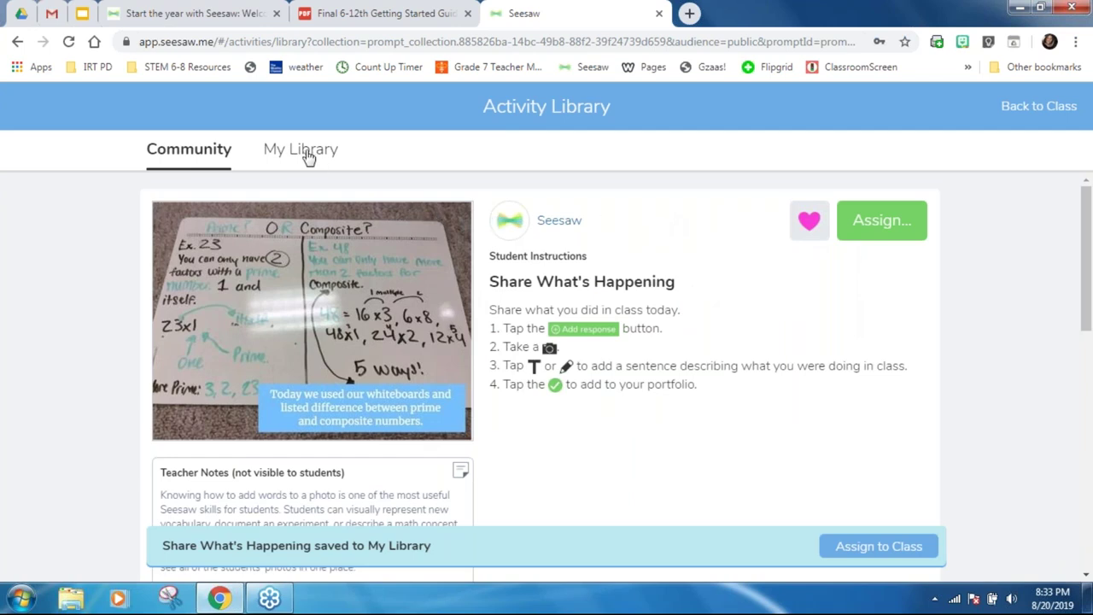
Assign the Share What's Happening activity to New Class 1 and view it in the class.
left_click(879, 546)
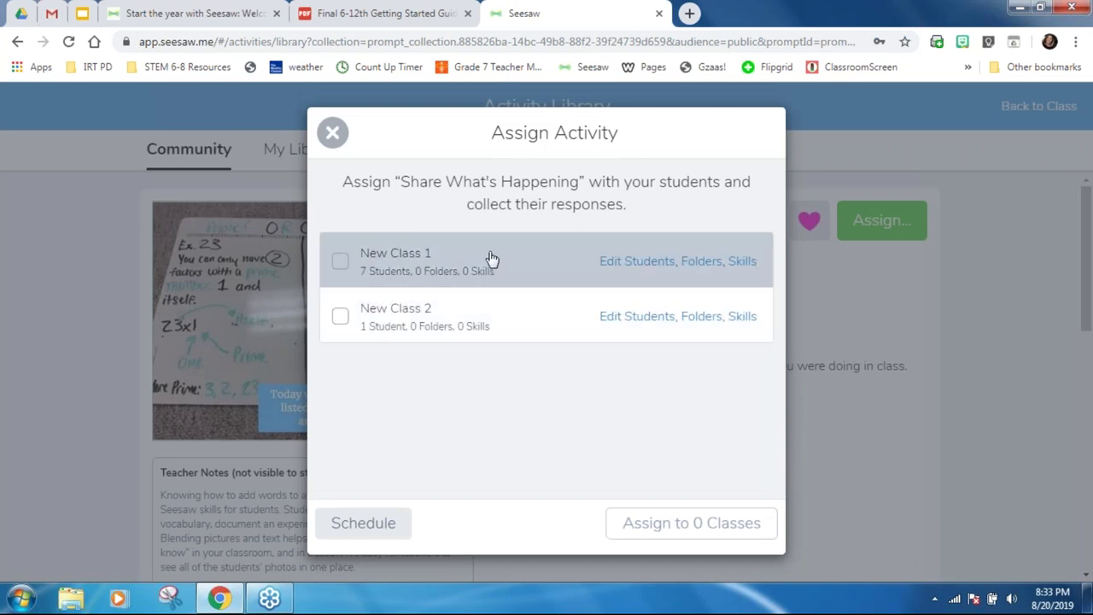
left_click(340, 266)
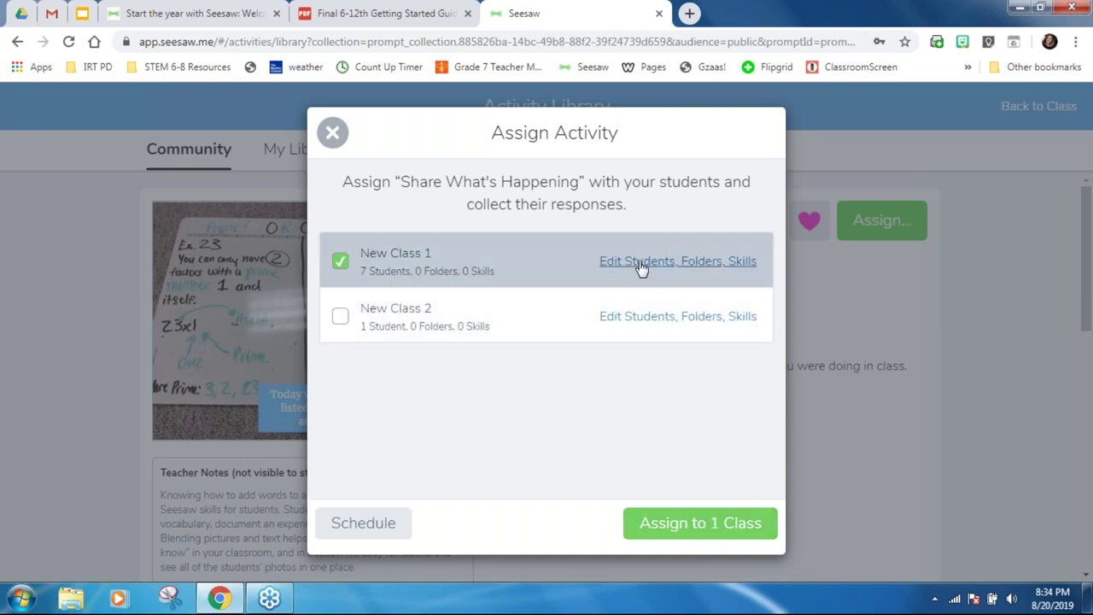
left_click(698, 523)
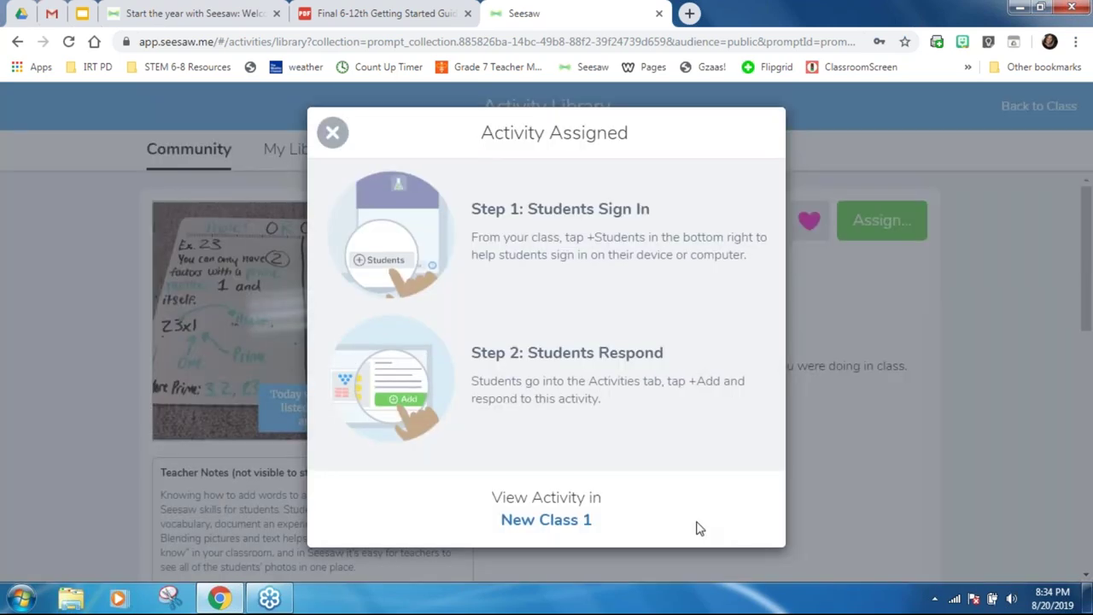
left_click(556, 528)
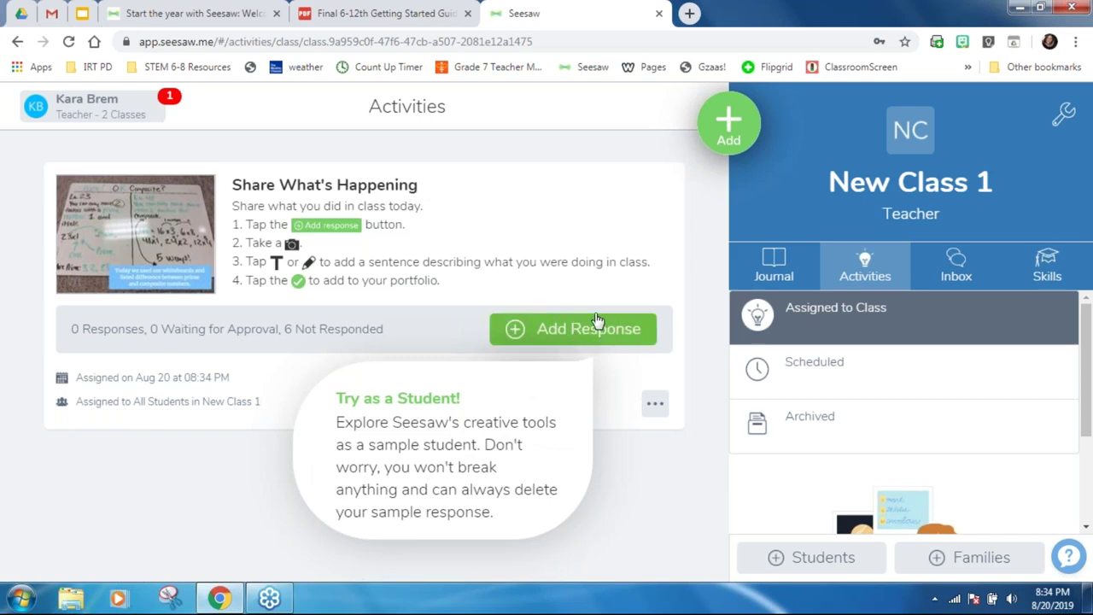
Switch back to the Google Slides presentation.
left_click(83, 14)
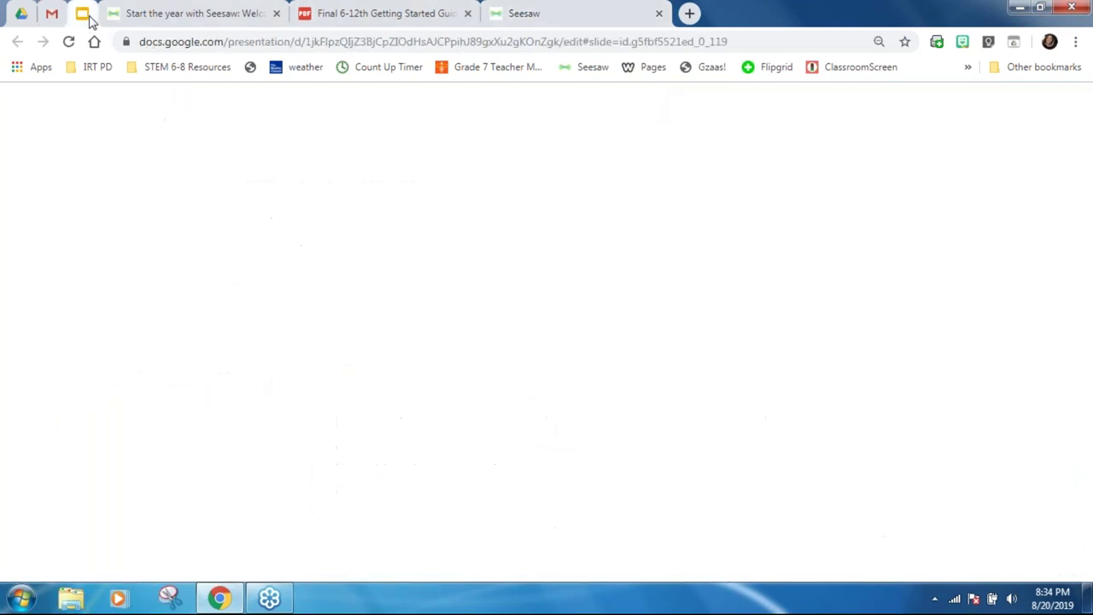